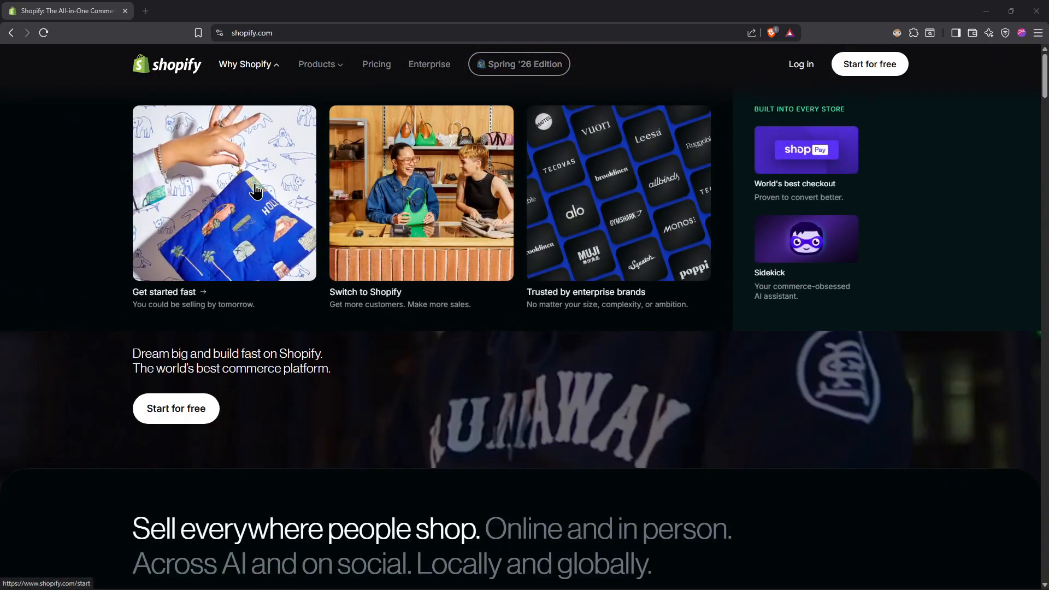
left_click(241, 33)
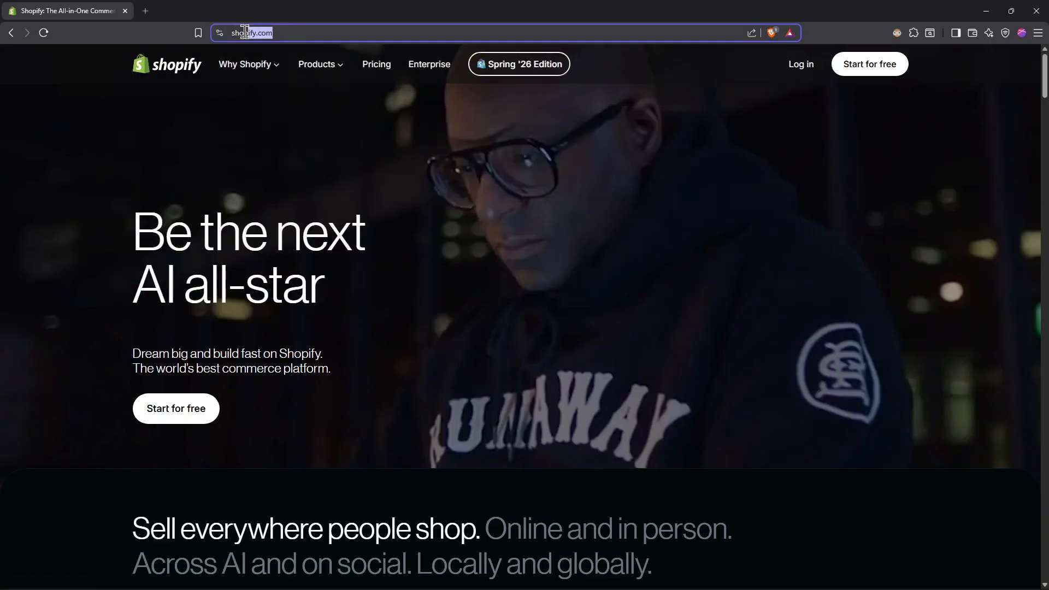
mouse_move(235, 67)
left_click(185, 235)
key("alt+Left")
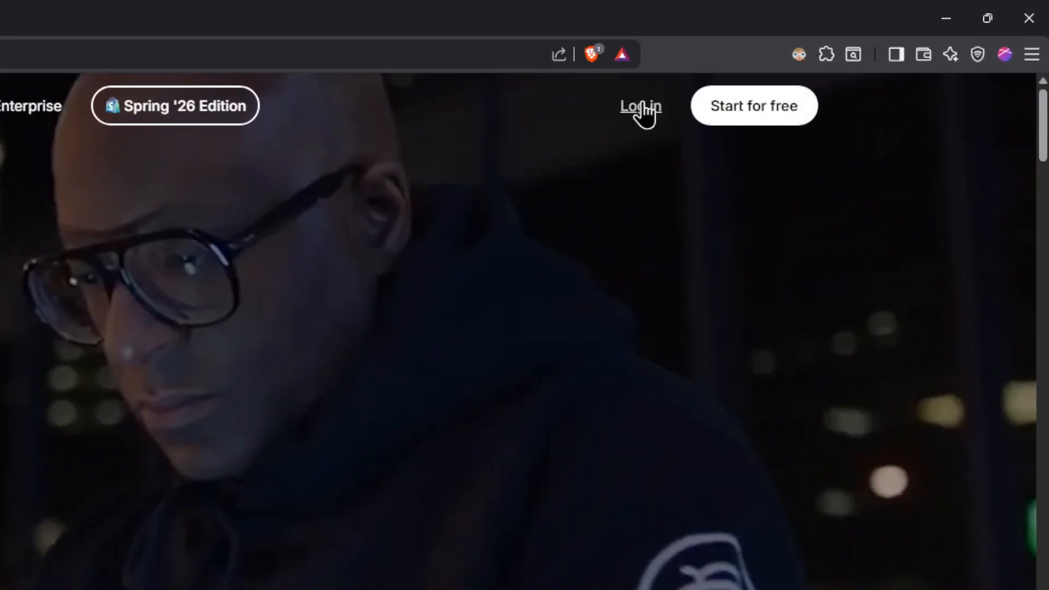
- Start the Shopify free trial with an existing account and decline setting up another passkey
left_click(706, 108)
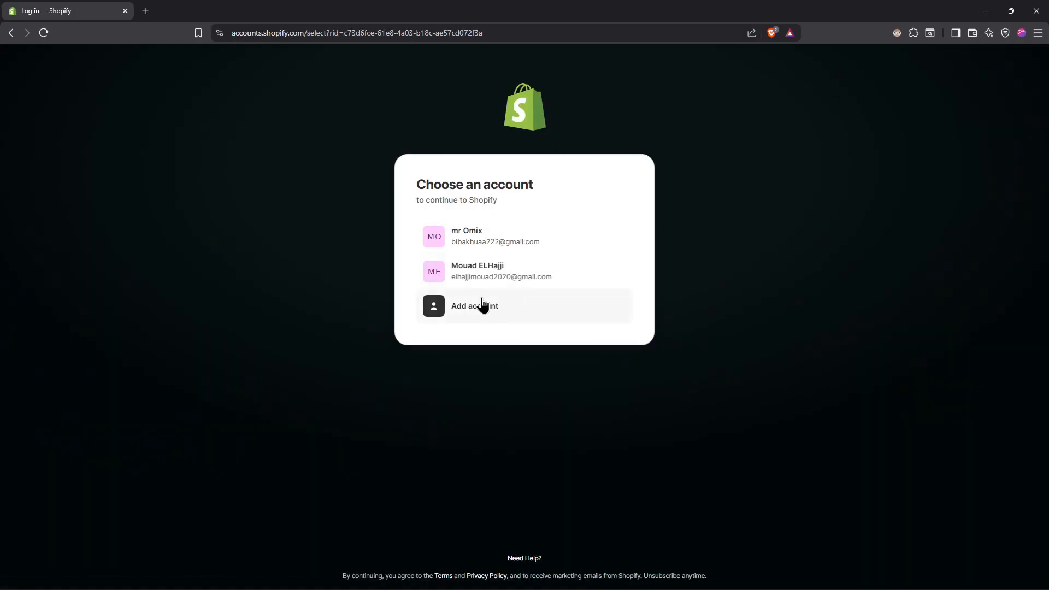
left_click(505, 240)
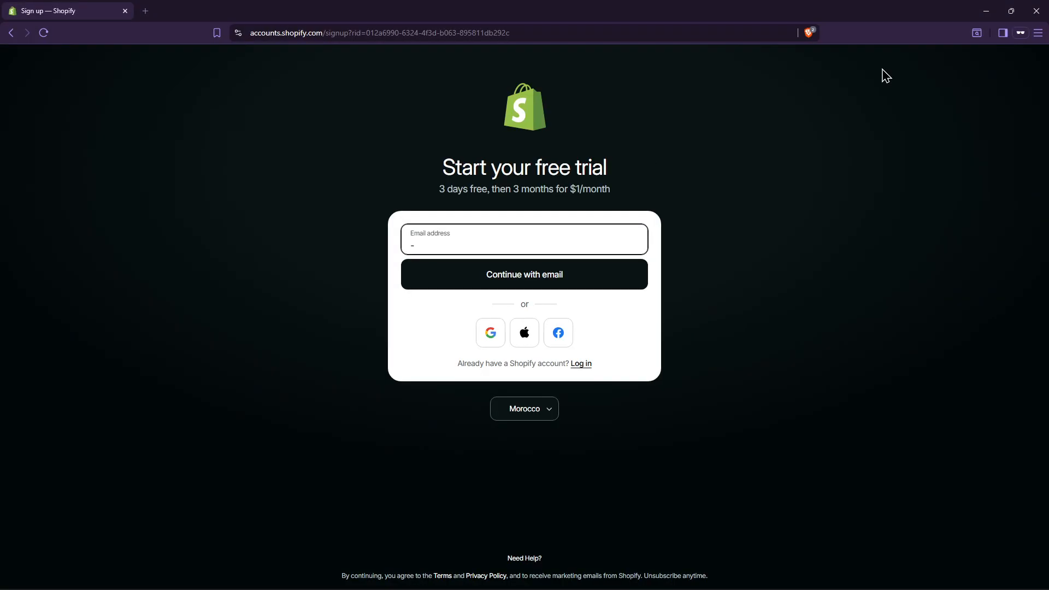
left_click(865, 166)
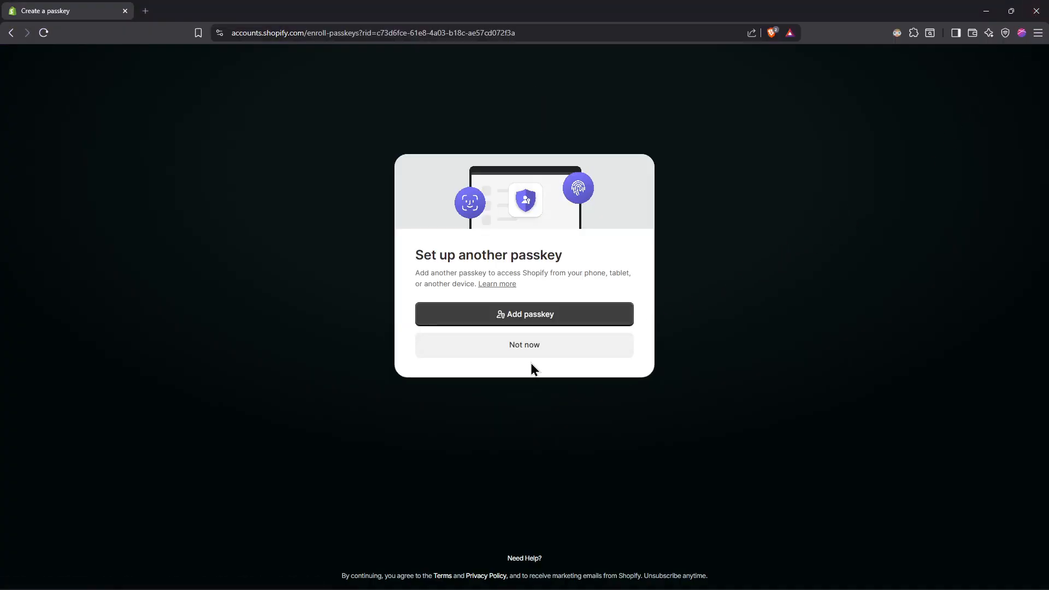
left_click(530, 356)
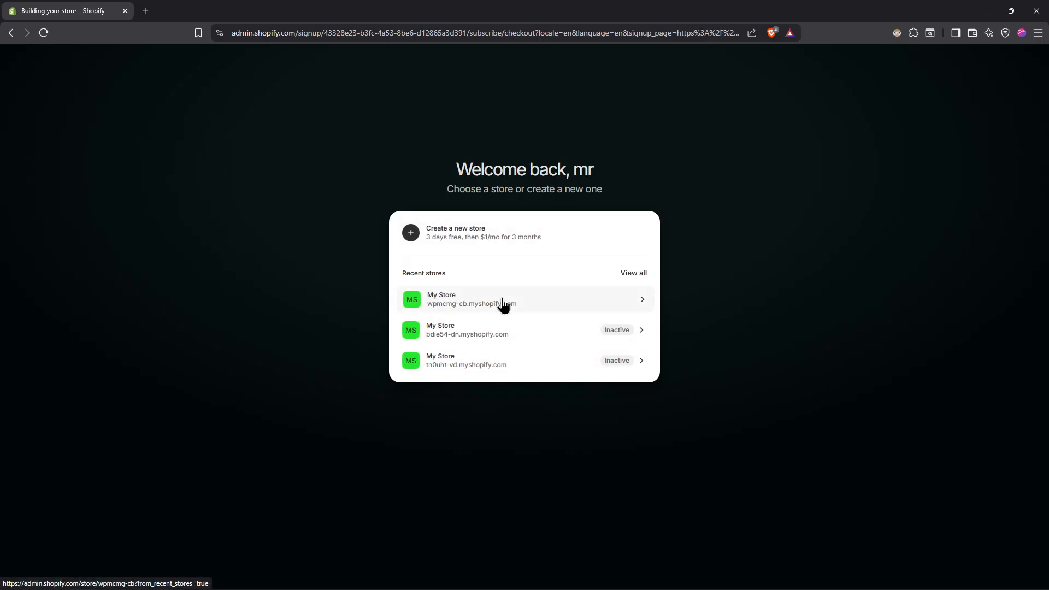
- Create a new store and skip the subscription payment details
left_click(474, 241)
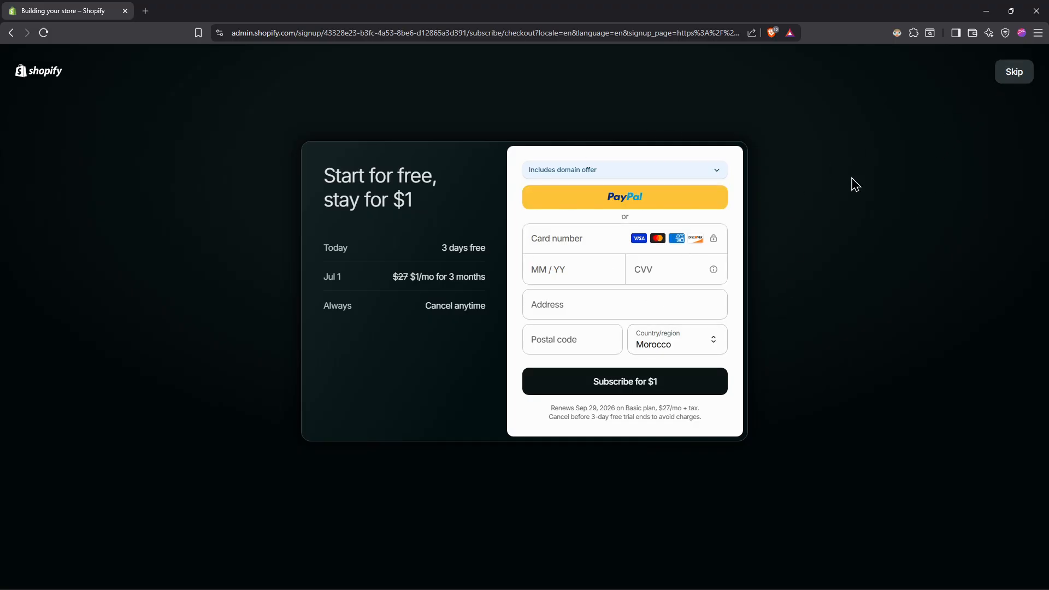
left_click(1009, 76)
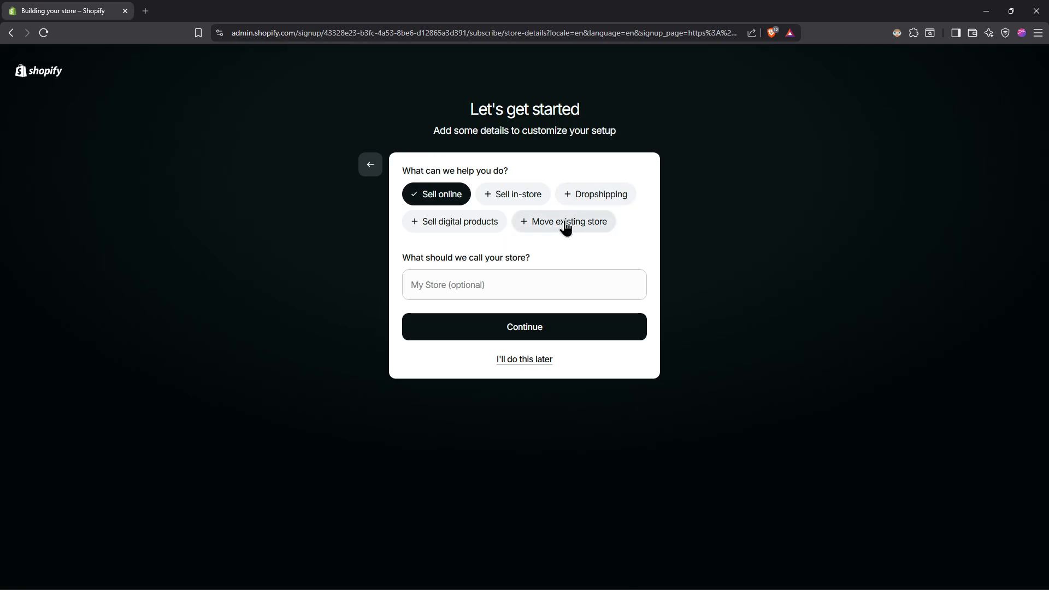
- Add selling digital products to the store's purposes, name the store Omix, and continue the setup
left_click(478, 225)
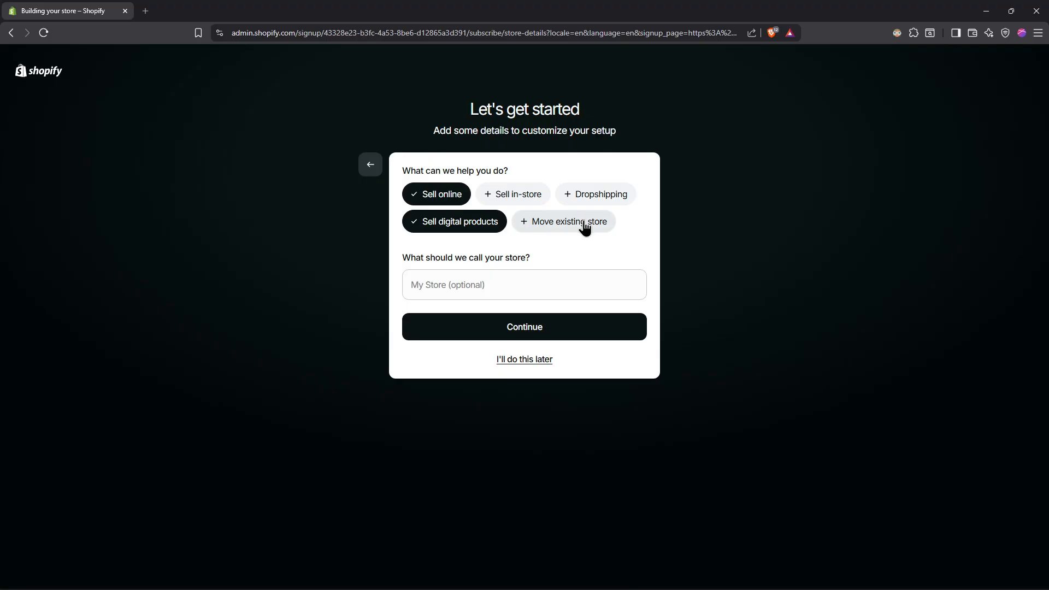
left_click(489, 282)
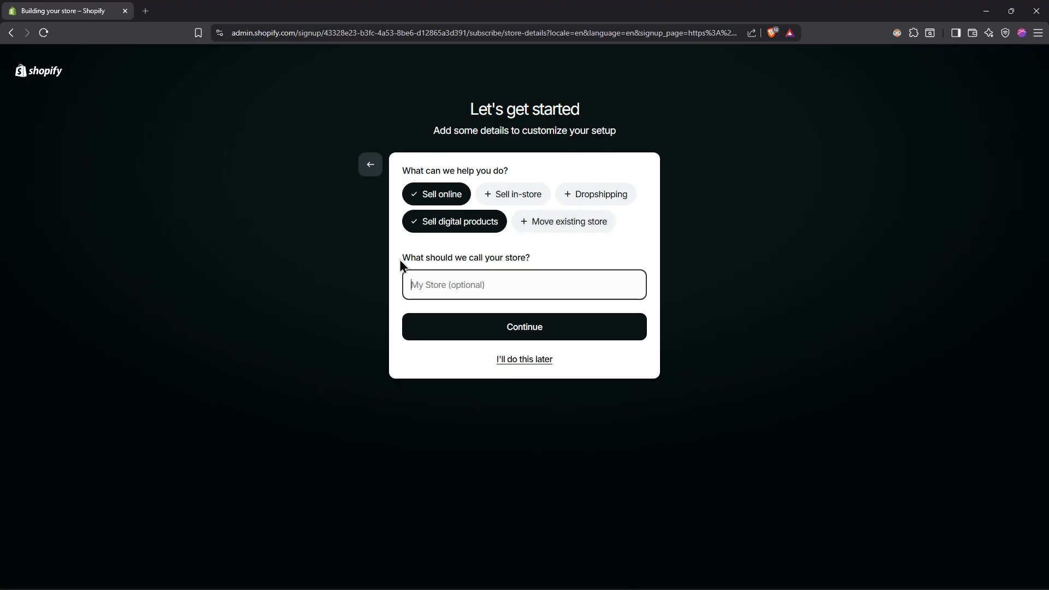
left_click(573, 257)
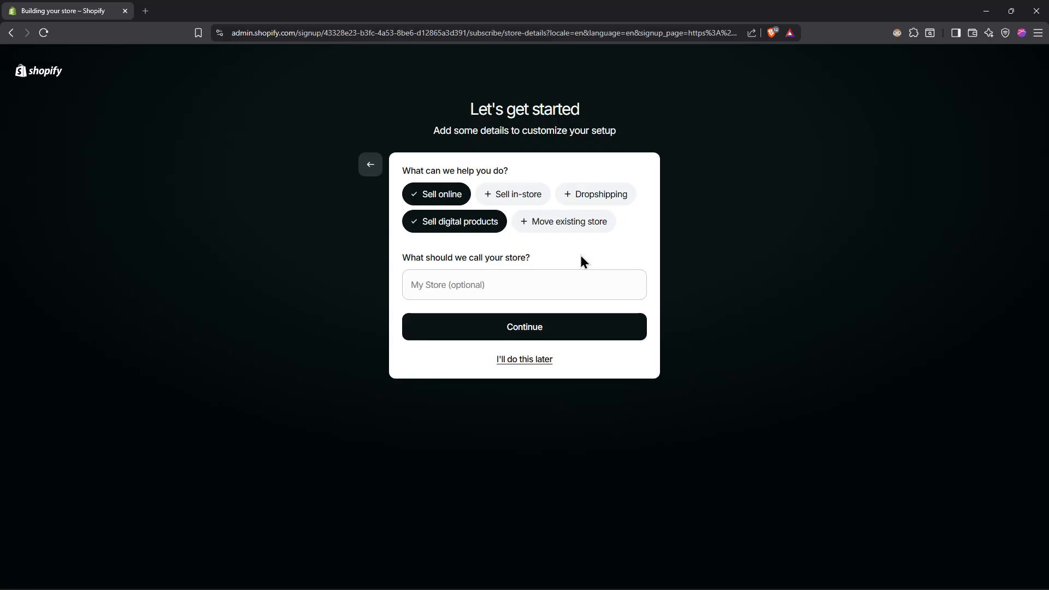
left_click(504, 283)
type("Omix")
left_click(560, 244)
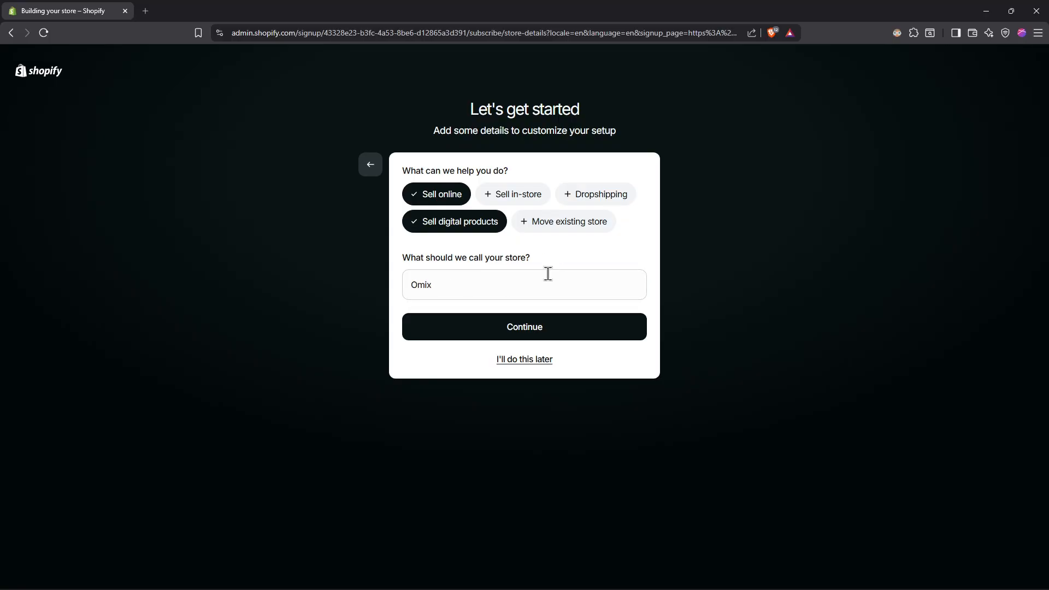
left_click(530, 330)
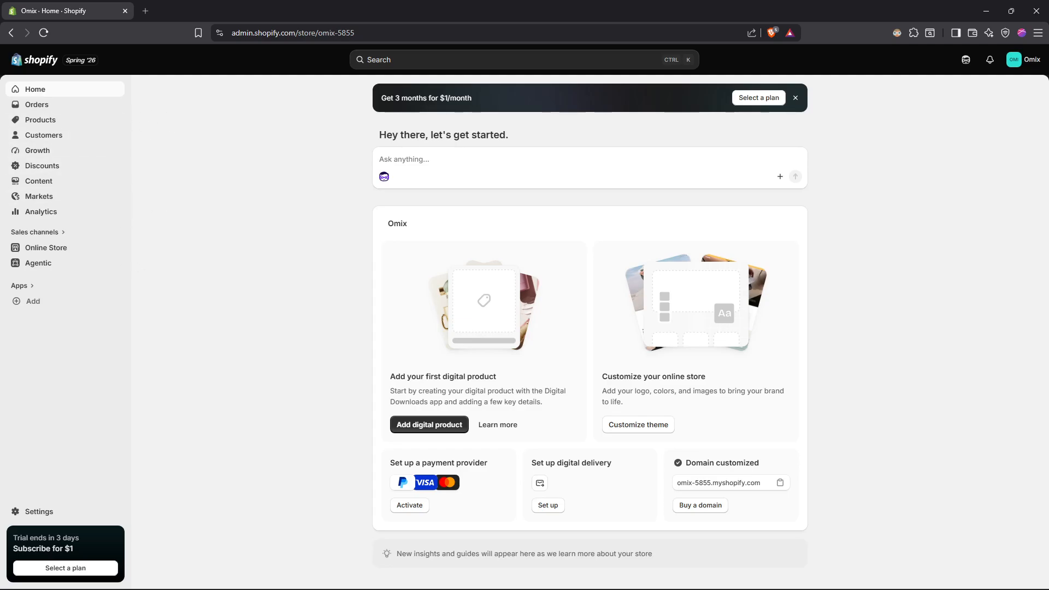
- Look over the products area and the online store themes, preview the storefront, and close the preview
left_click(57, 123)
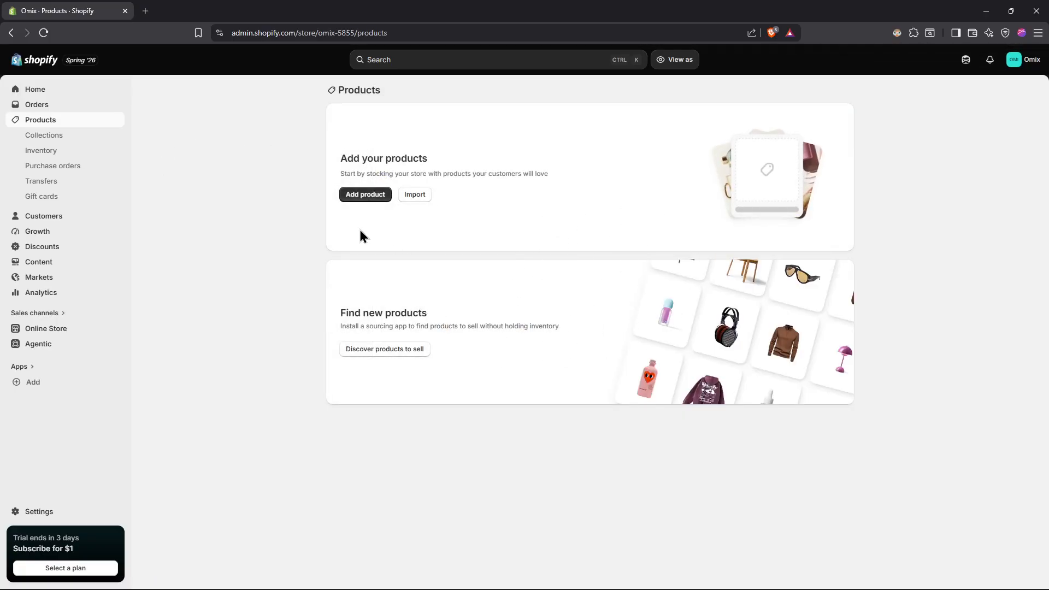
left_click(52, 328)
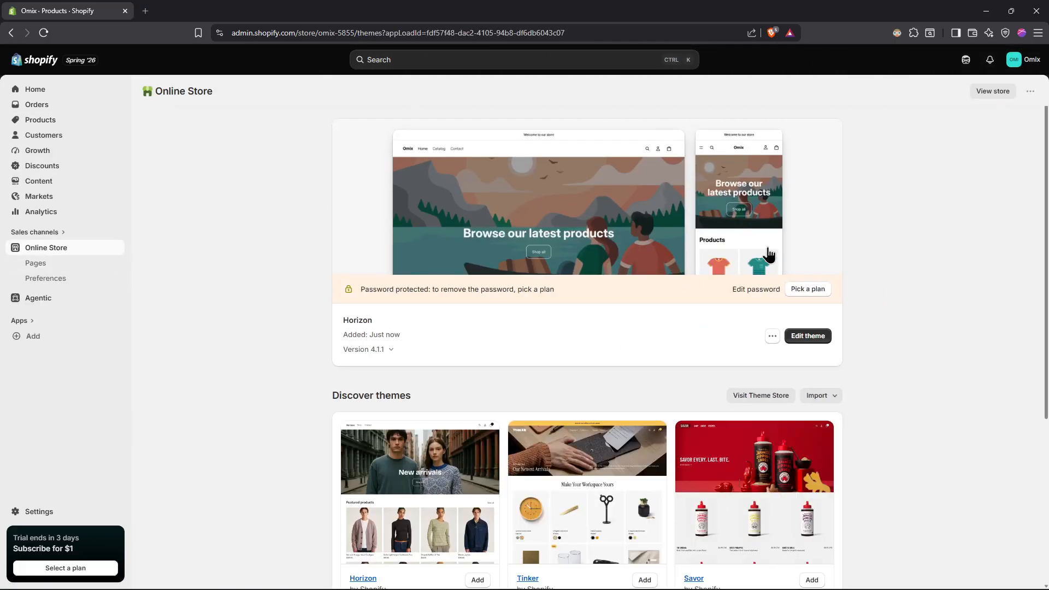
mouse_move(113, 254)
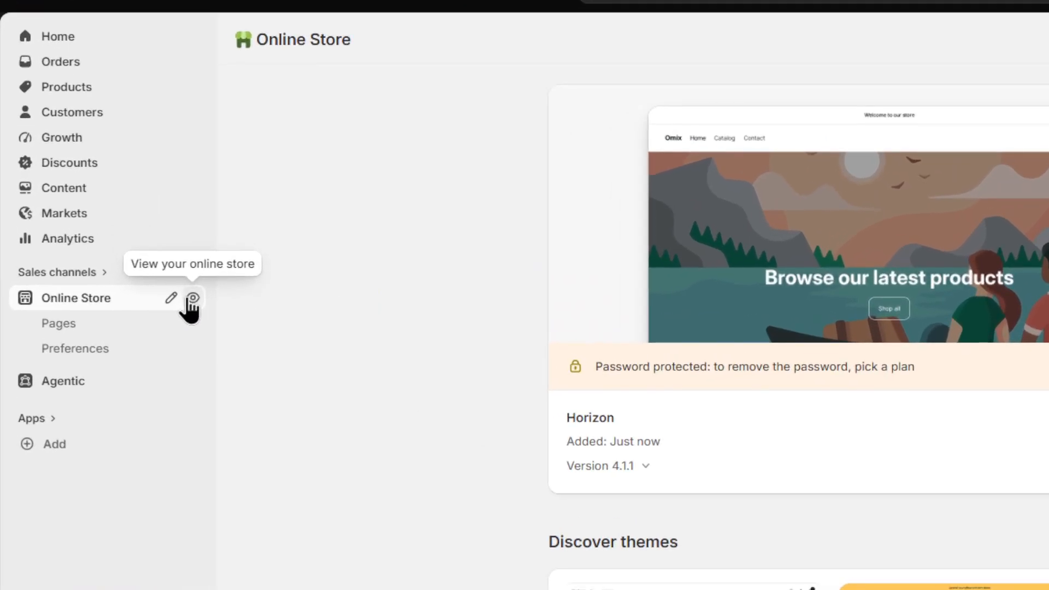
left_click(117, 248)
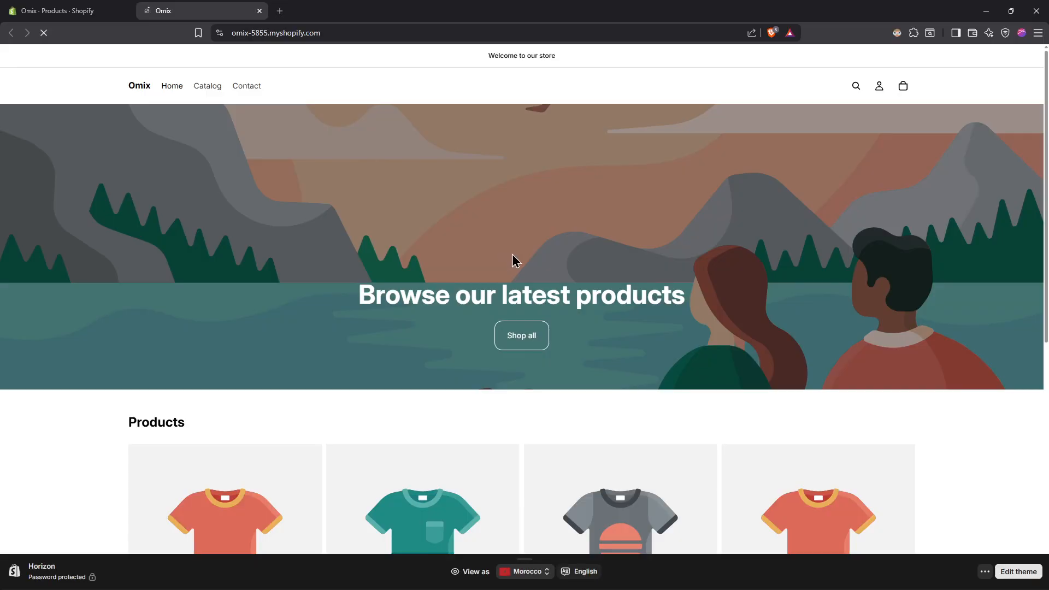
key("ctrl+w")
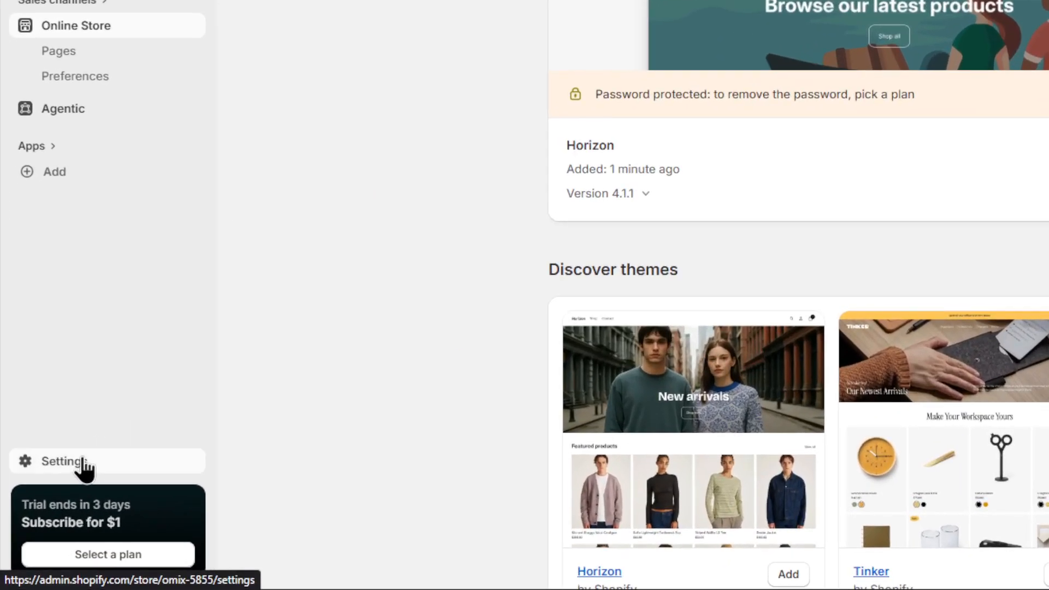
- Open the general store settings and check the store contact details, returning to the general settings
left_click(83, 463)
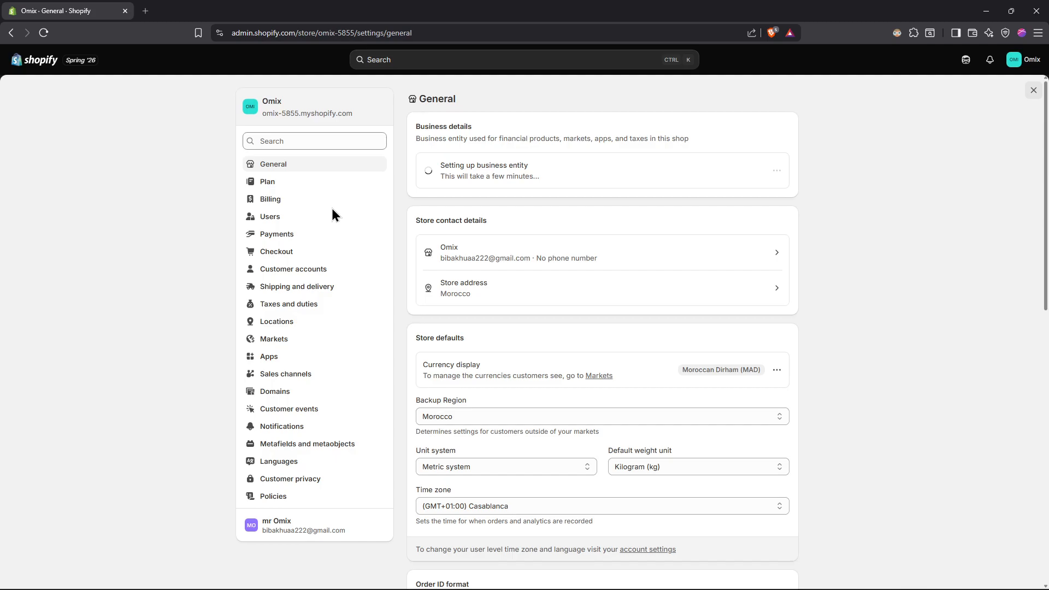
left_click(50, 64)
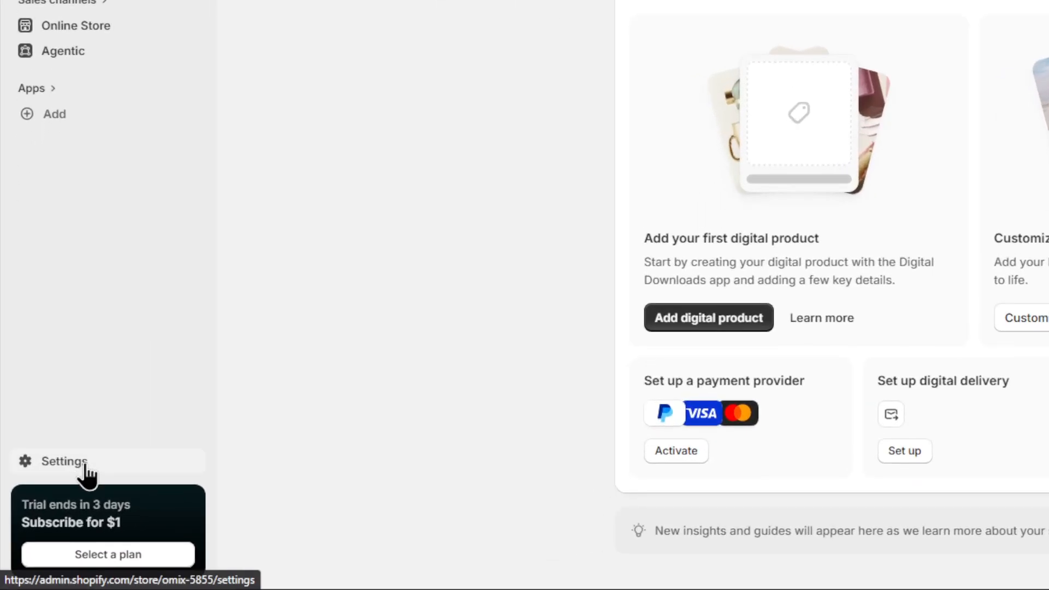
left_click(86, 466)
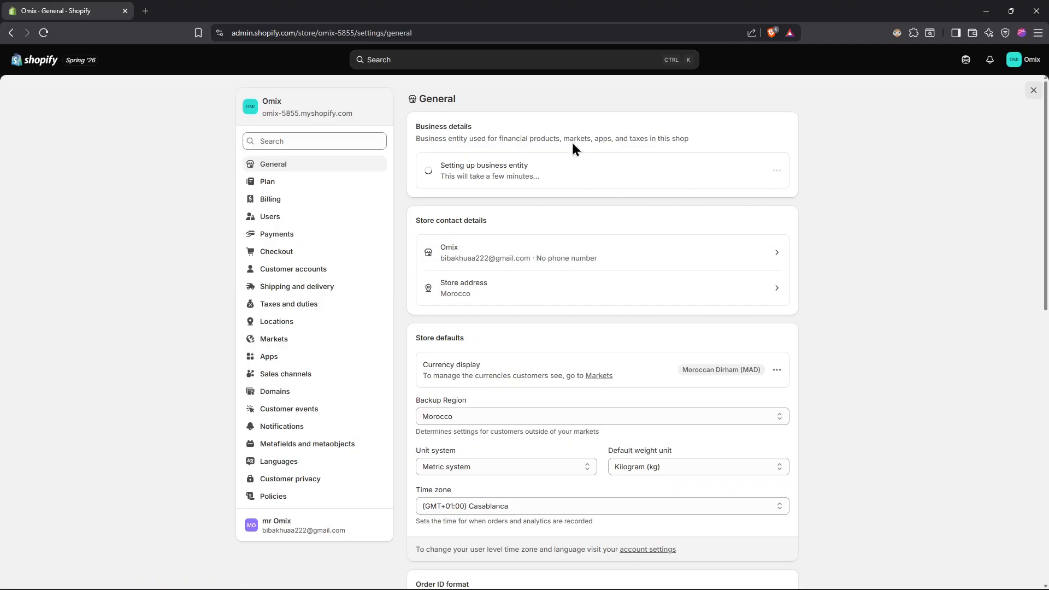
left_click(586, 258)
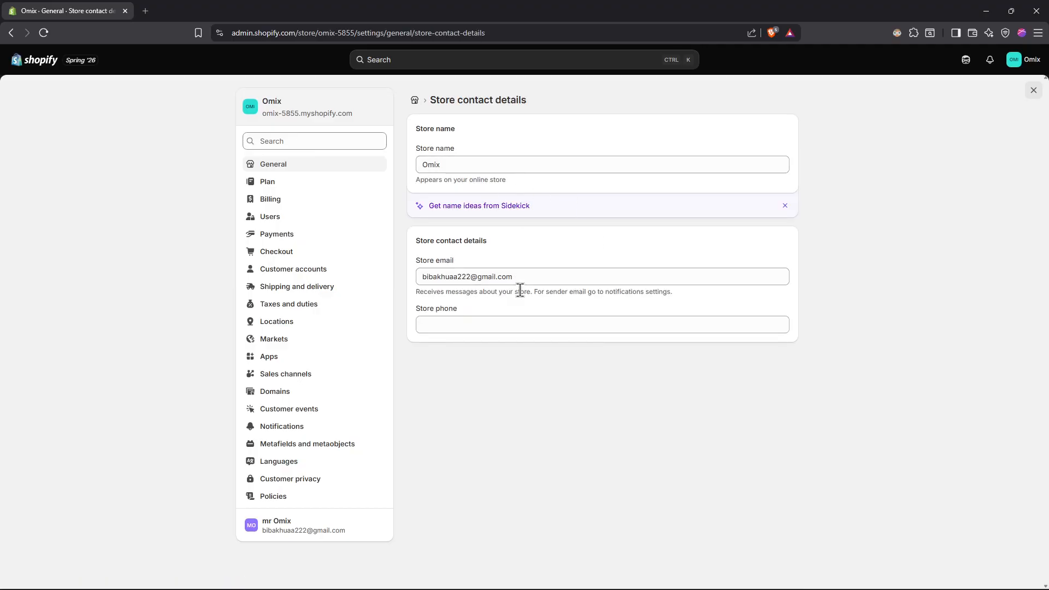
left_click(415, 100)
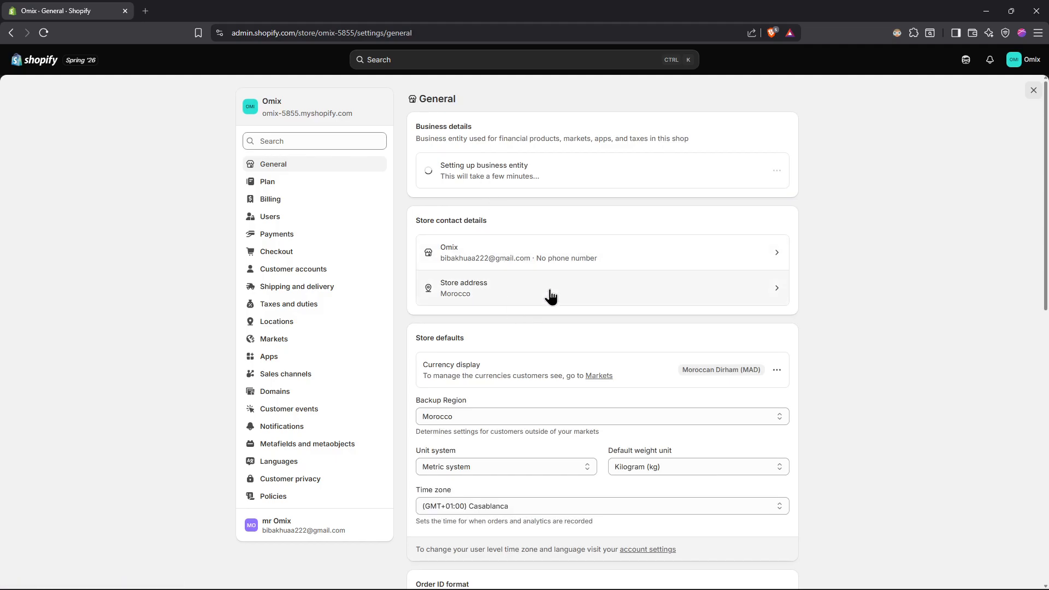
- Review the general settings for store defaults, order ID format, order processing, store assets and resources
scroll(550, 297, "down", 2)
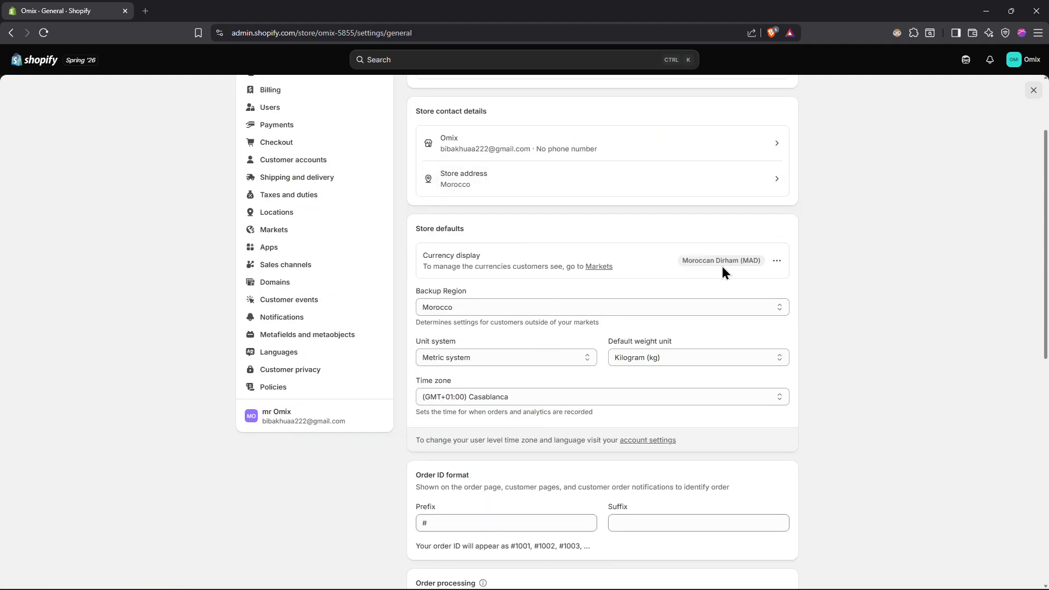
scroll(689, 258, "down", 1)
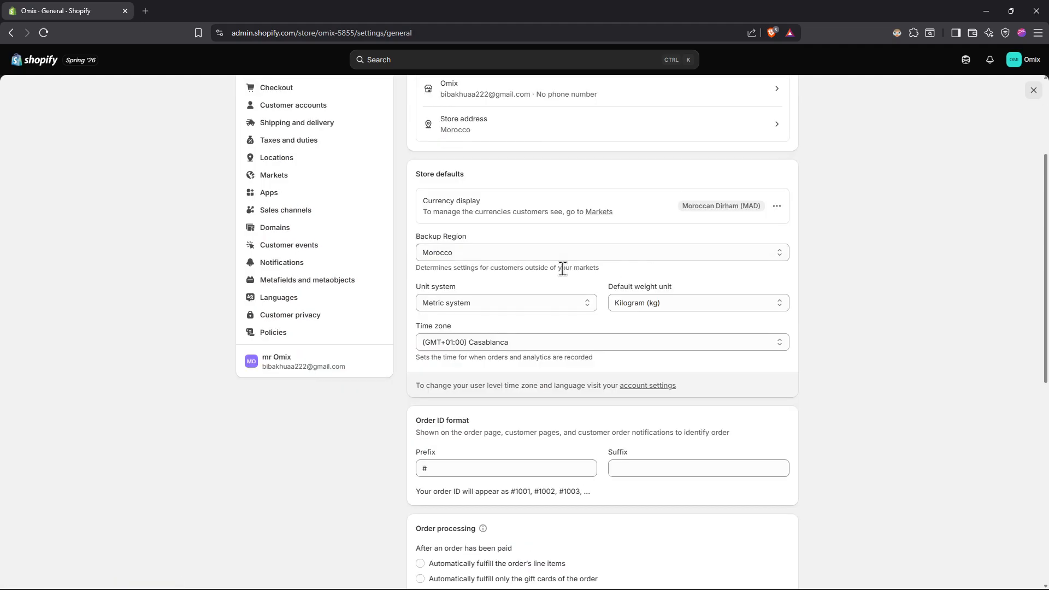
left_click(478, 308)
left_click(683, 310)
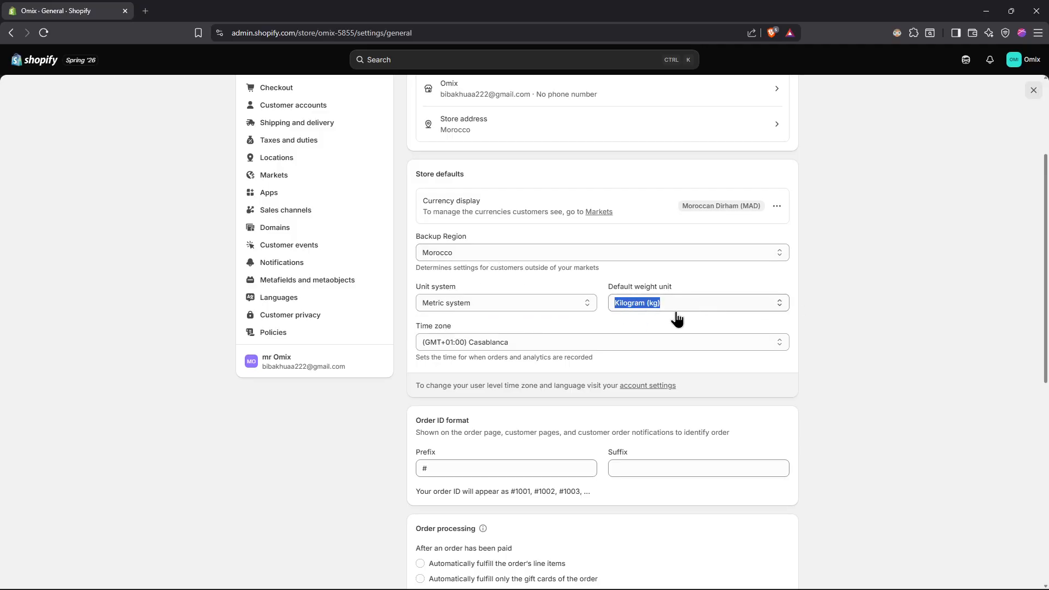
left_click(686, 308)
left_click(713, 309)
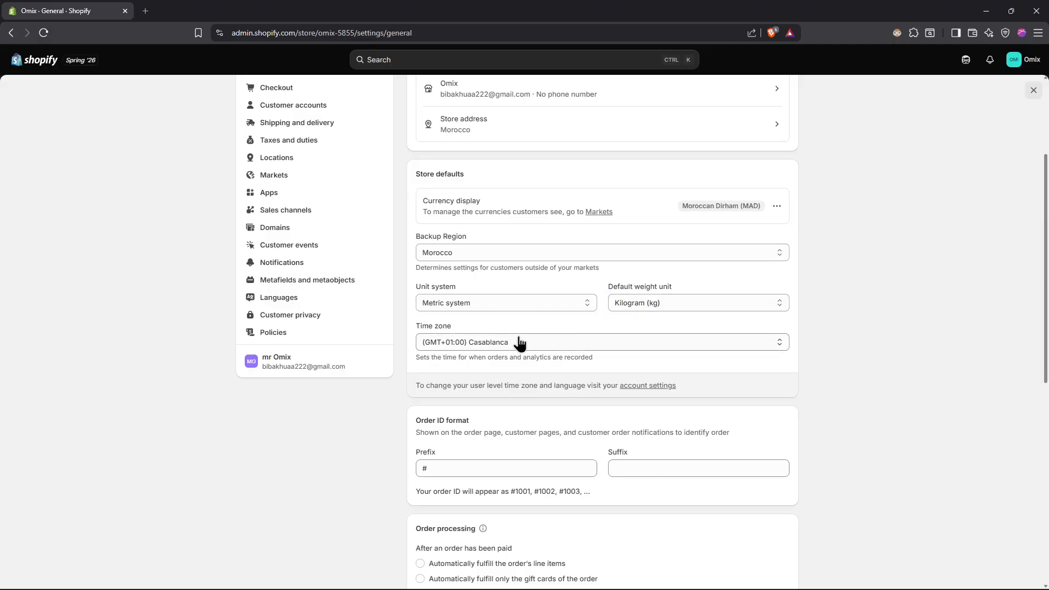
scroll(548, 328, "down", 1)
scroll(548, 327, "down", 2)
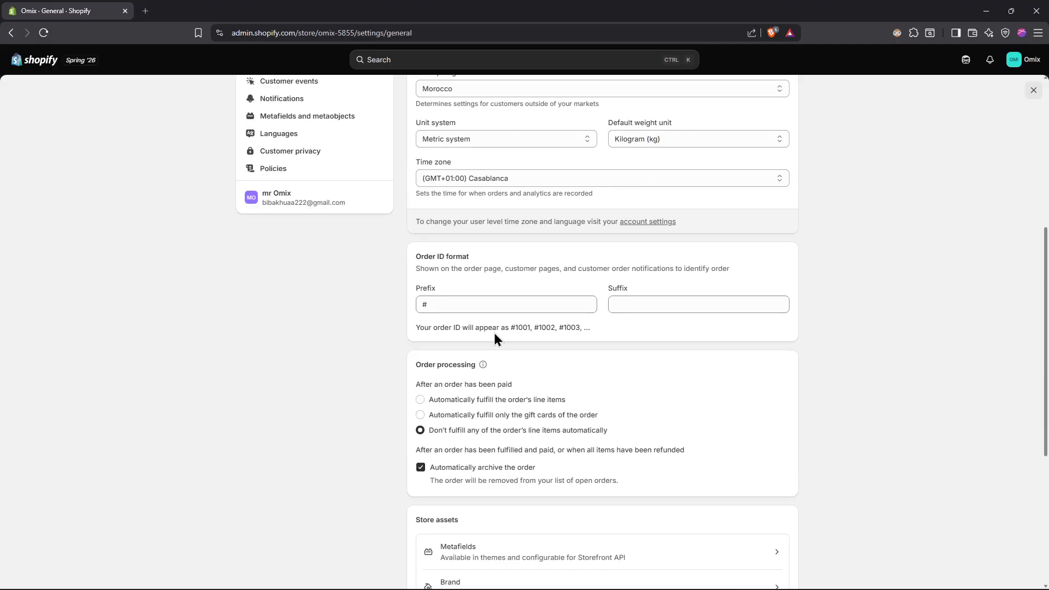
scroll(494, 333, "down", 2)
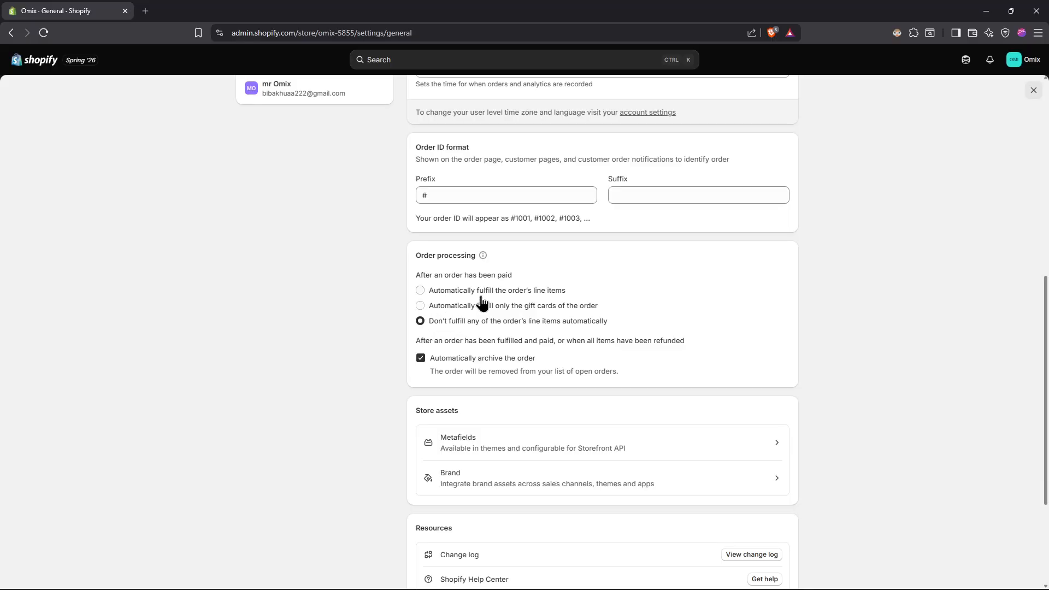
scroll(562, 304, "down", 3)
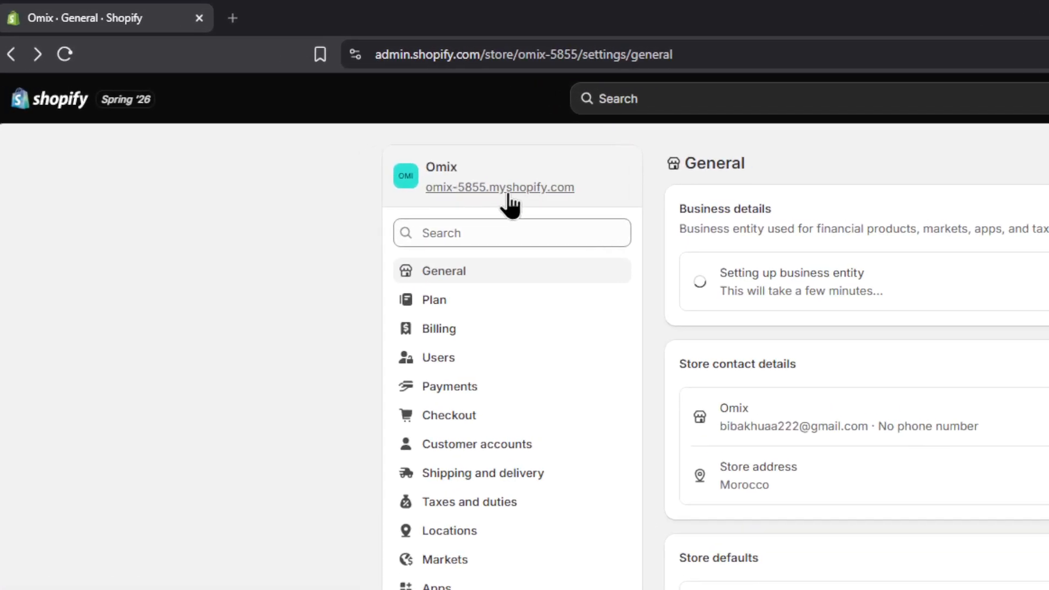
- Open the domain settings and examine the domain type options of dndvwi-hj.myshopify.com, including Primary domain, leaving them without applying a change
left_click(508, 190)
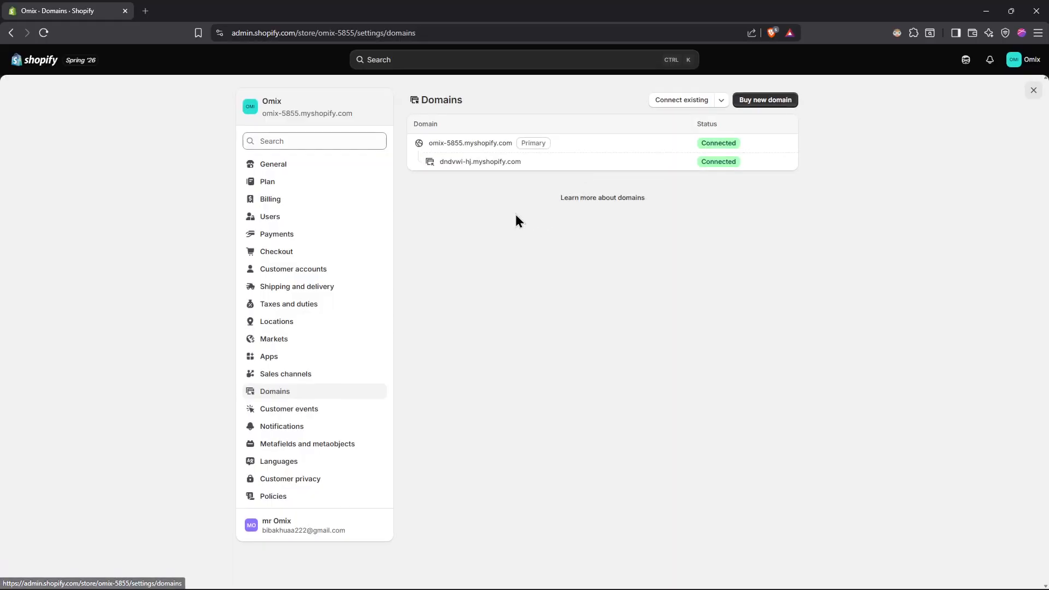
left_click(457, 162)
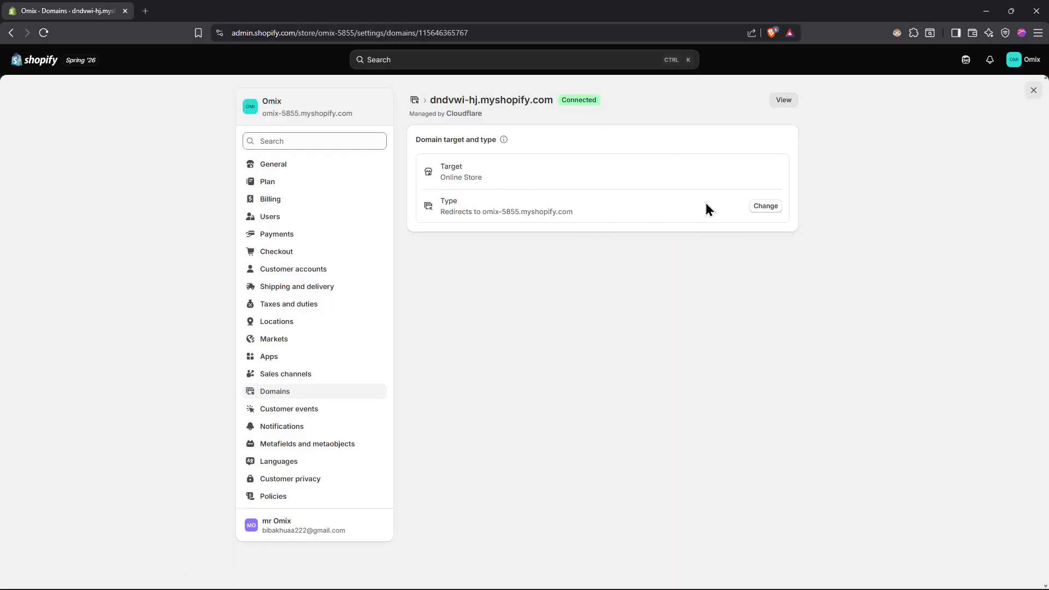
left_click(764, 206)
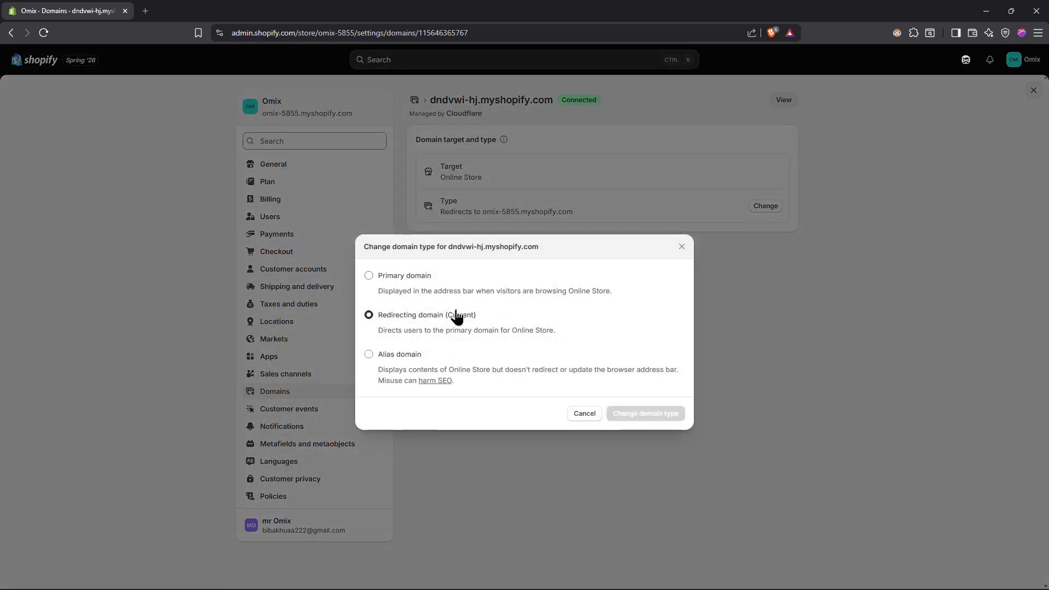
key("Tab")
left_click(596, 298)
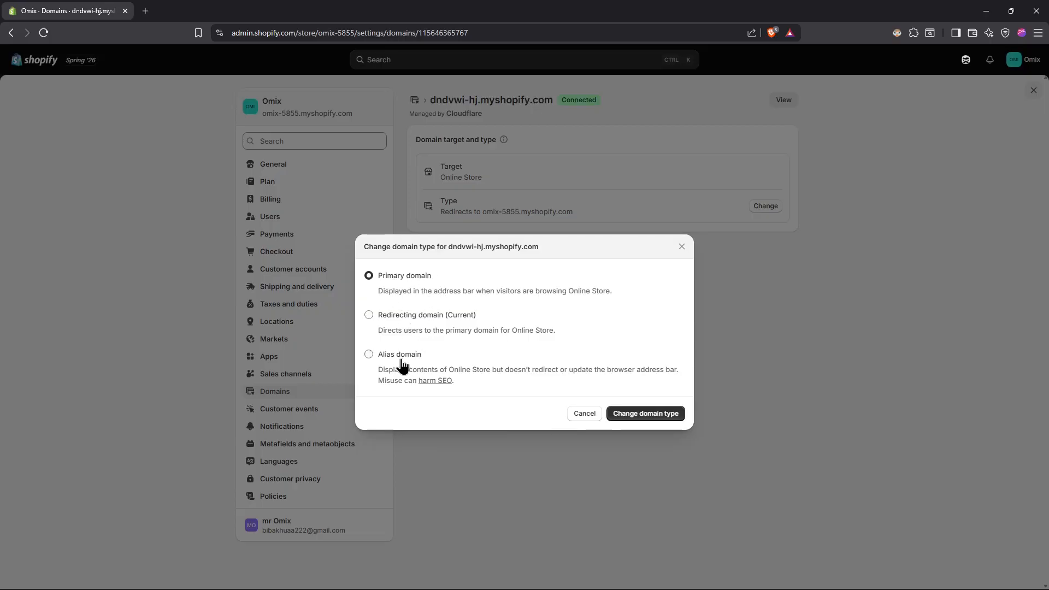
left_click(403, 328)
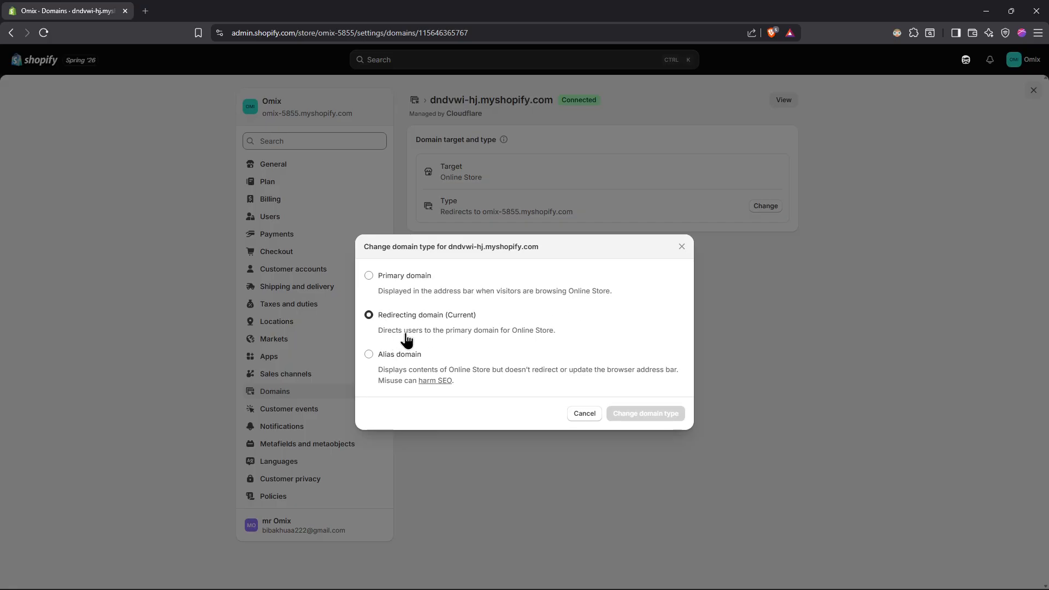
left_click(427, 345)
left_click(577, 324)
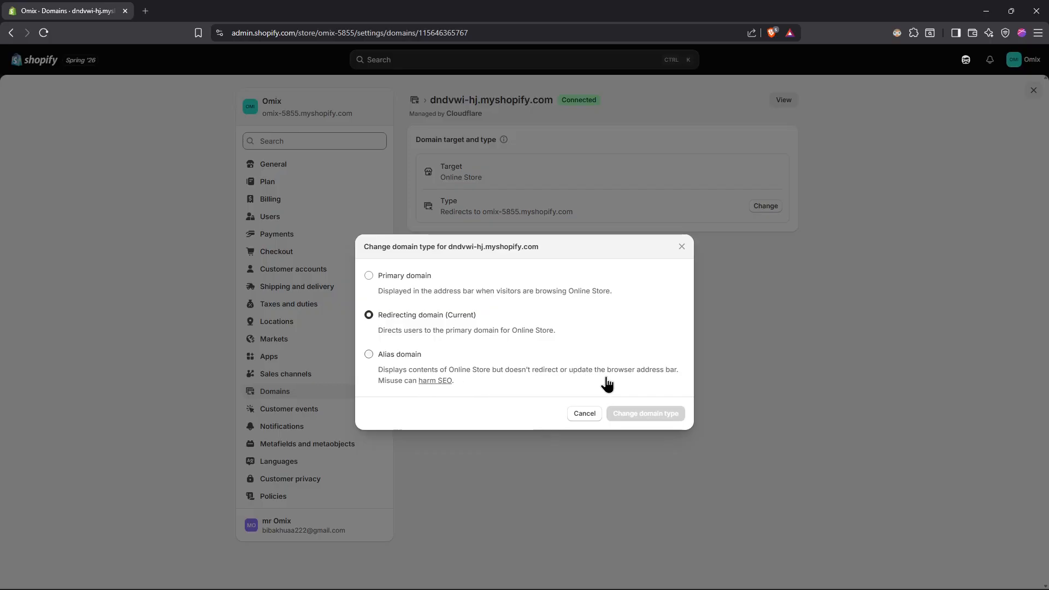
left_click(681, 247)
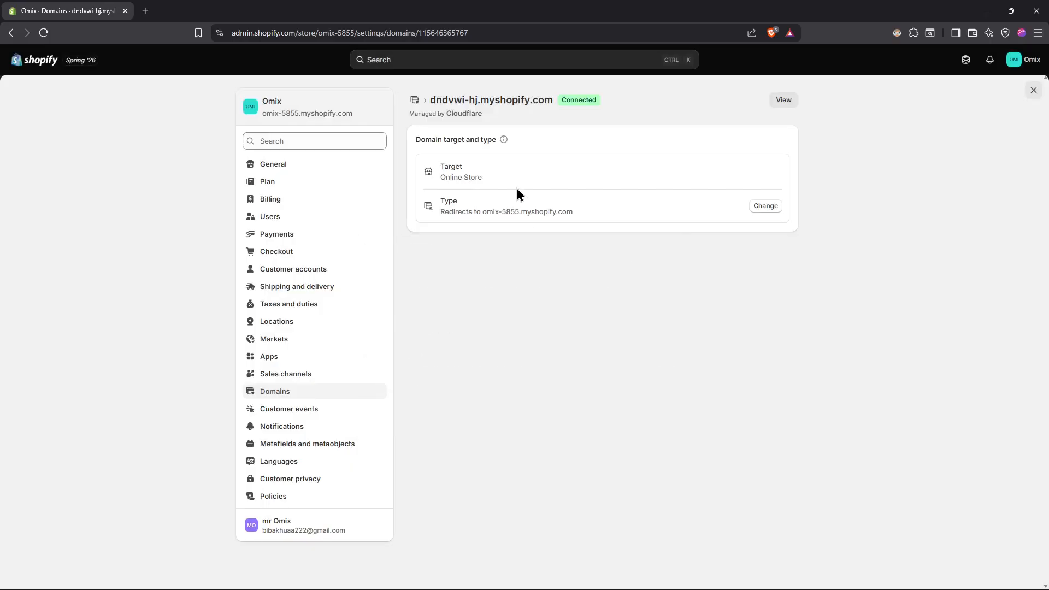
- View the storefront from the redirecting domain's details, close the preview, and return to the domain list
left_click(784, 100)
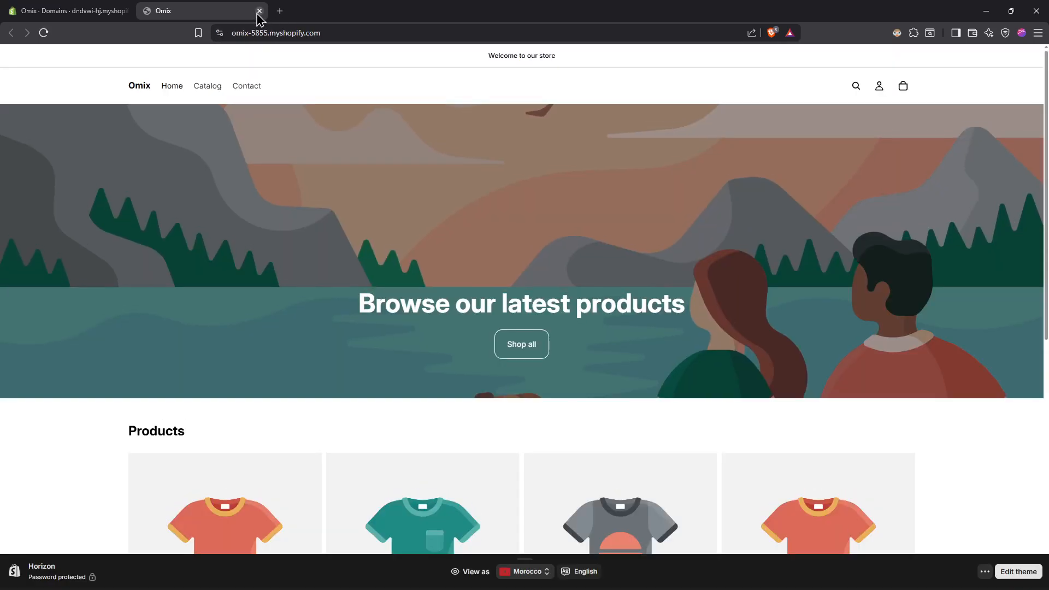
left_click(259, 11)
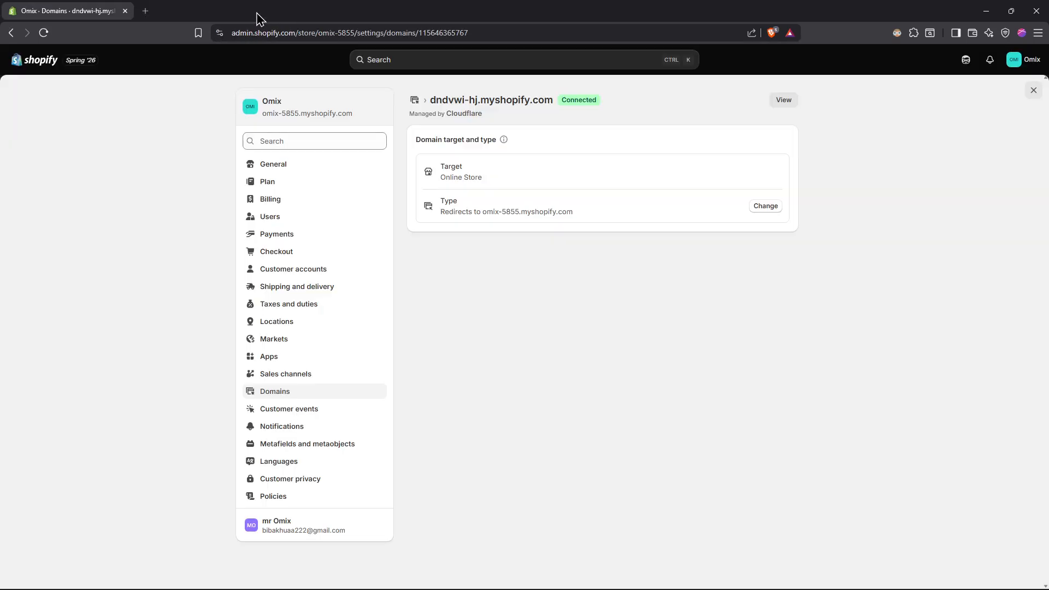
left_click(414, 100)
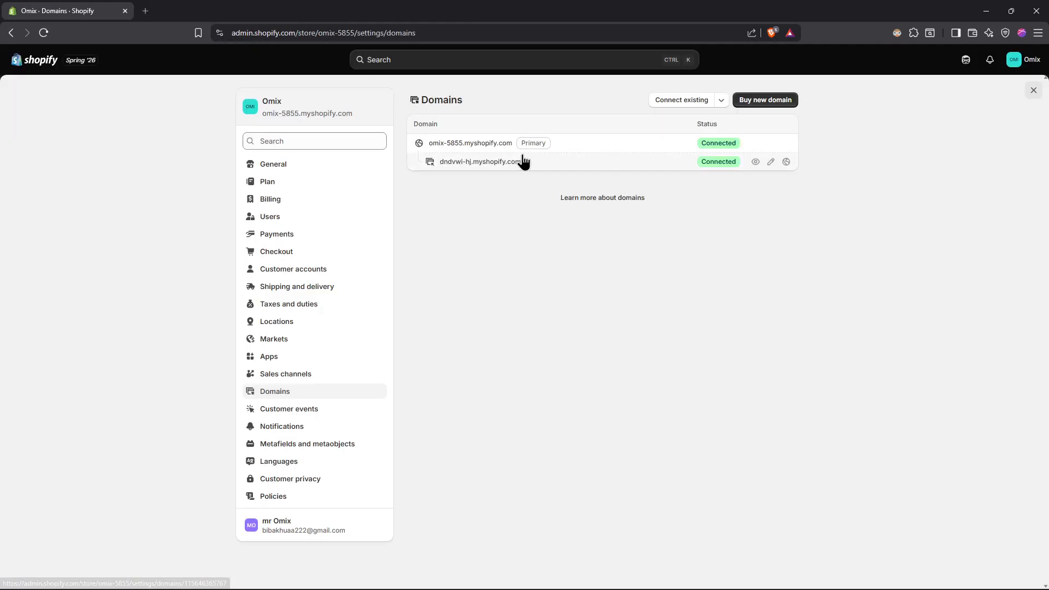
- Check the target and type of the primary domain and of the redirecting domain, returning to the domain list
left_click(467, 144)
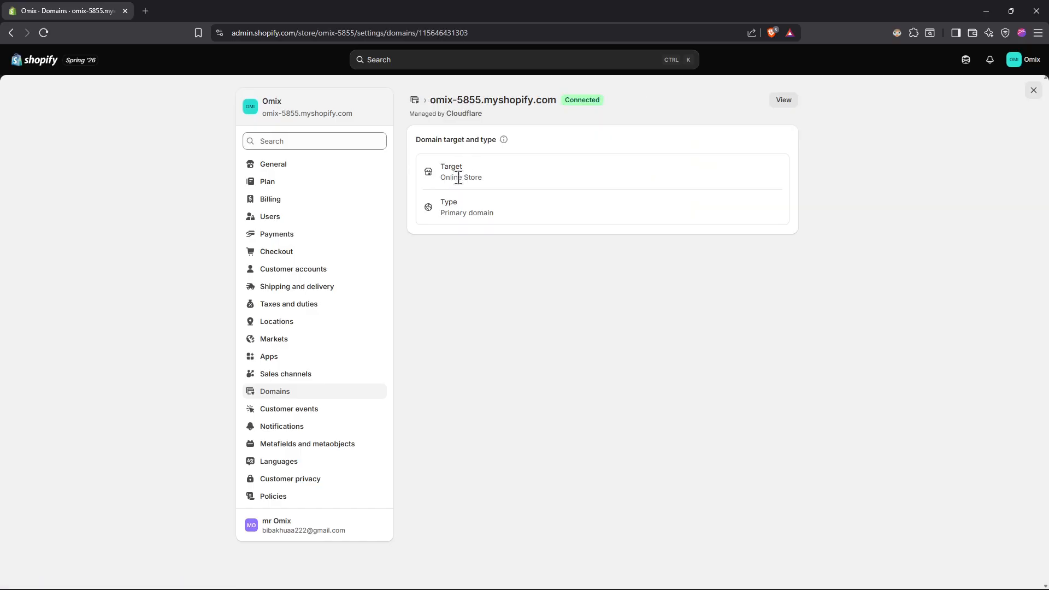
key("alt+Left")
left_click(474, 162)
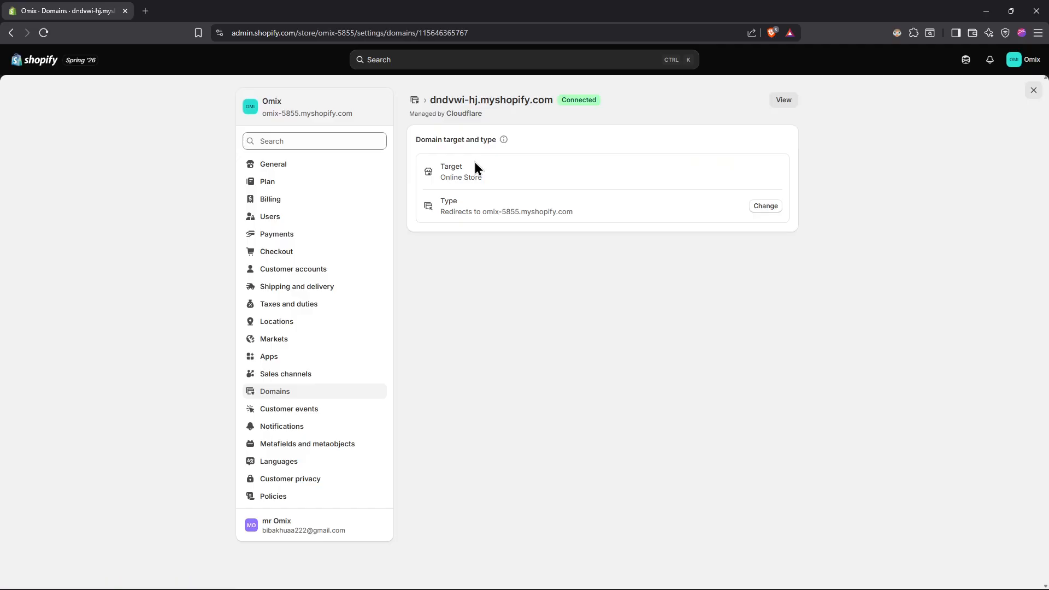
key("alt+Left")
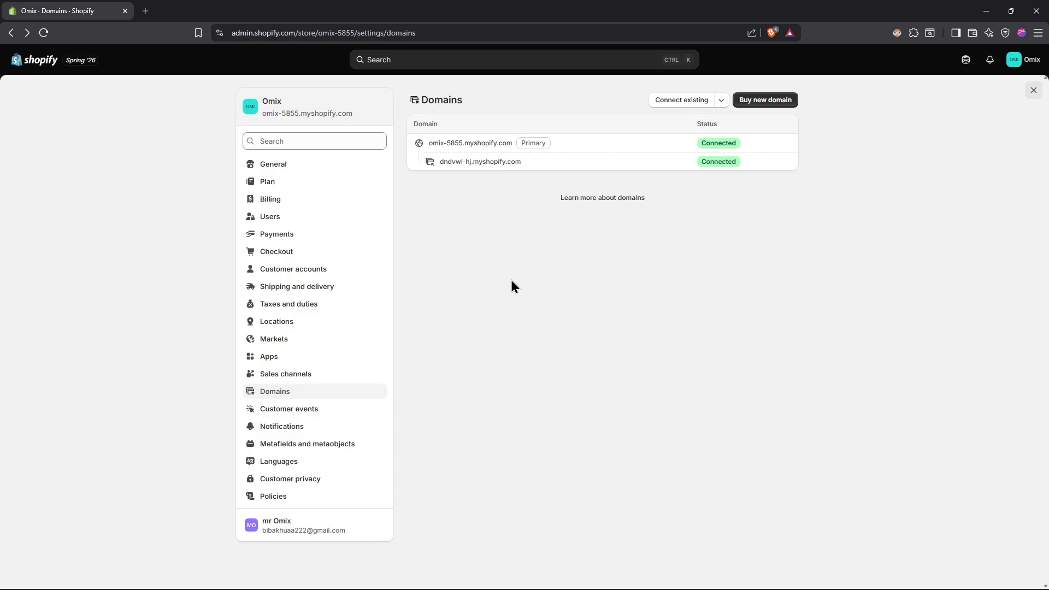
- Look at the options for connecting an existing domain and transferring a domain to Shopify, dismiss both, and leave the store settings
left_click(673, 103)
left_click(681, 292)
left_click(721, 100)
left_click(705, 126)
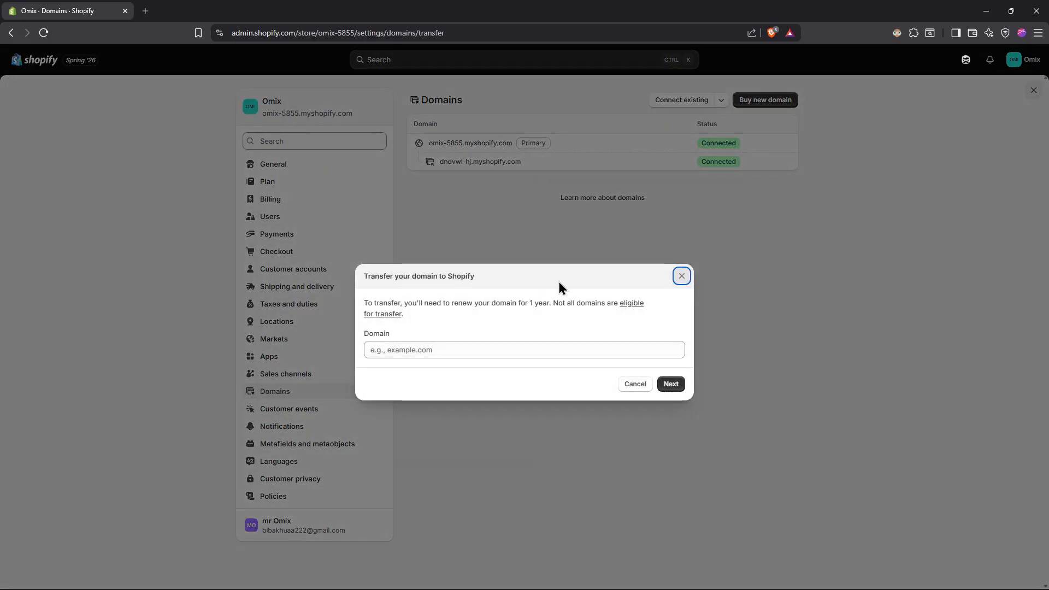
left_click(679, 277)
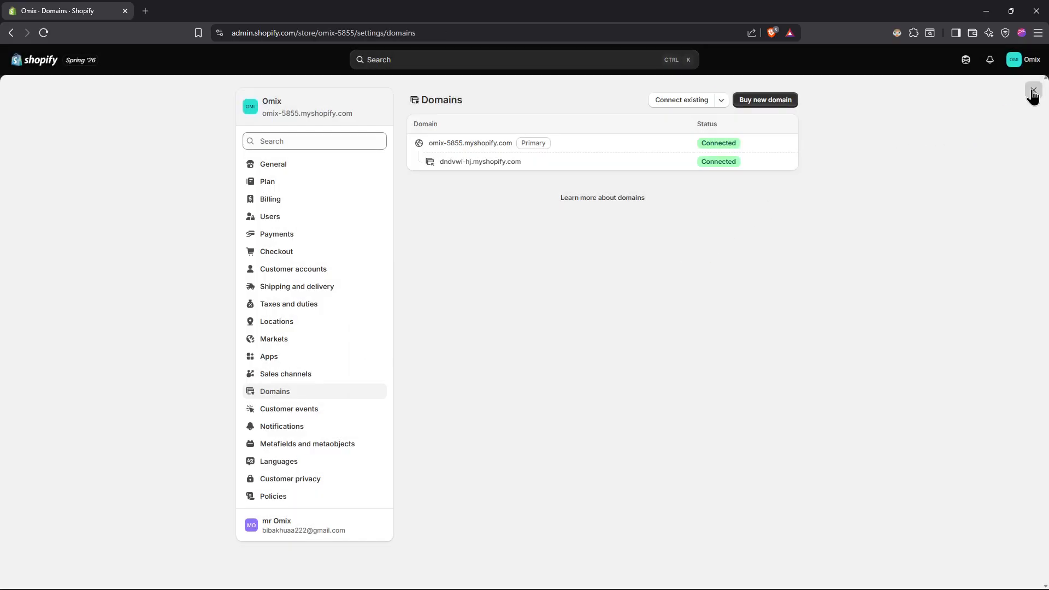
left_click(1033, 90)
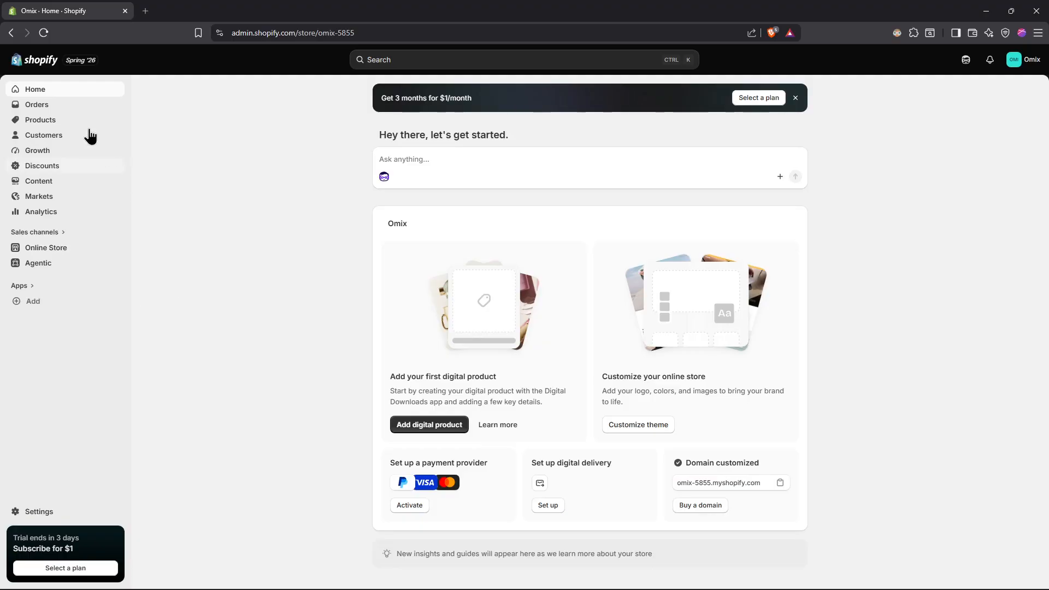
- Go to the products area, check the options for importing products, and dismiss them
left_click(55, 125)
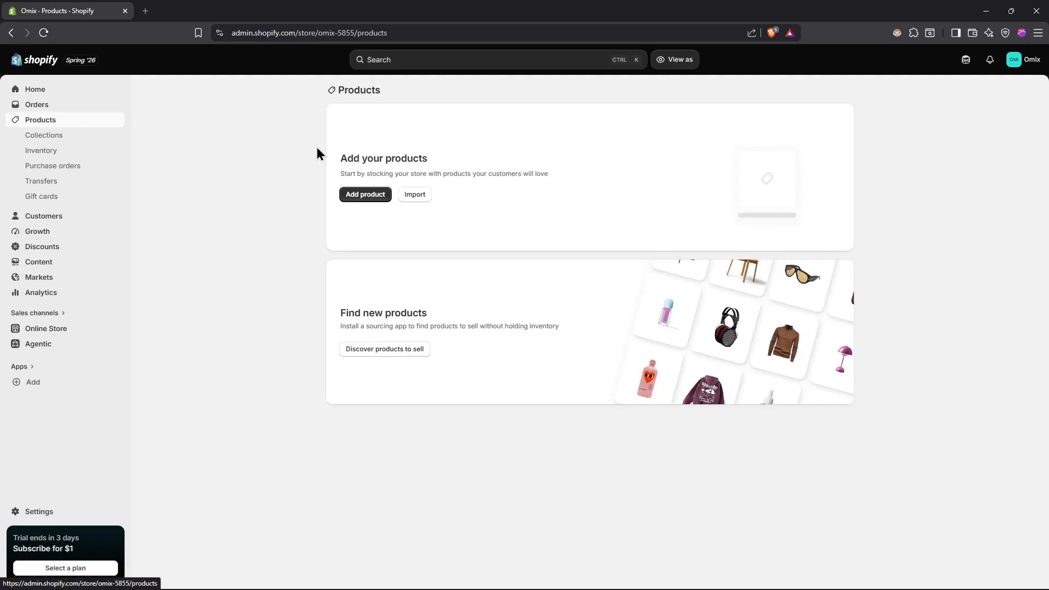
left_click(415, 203)
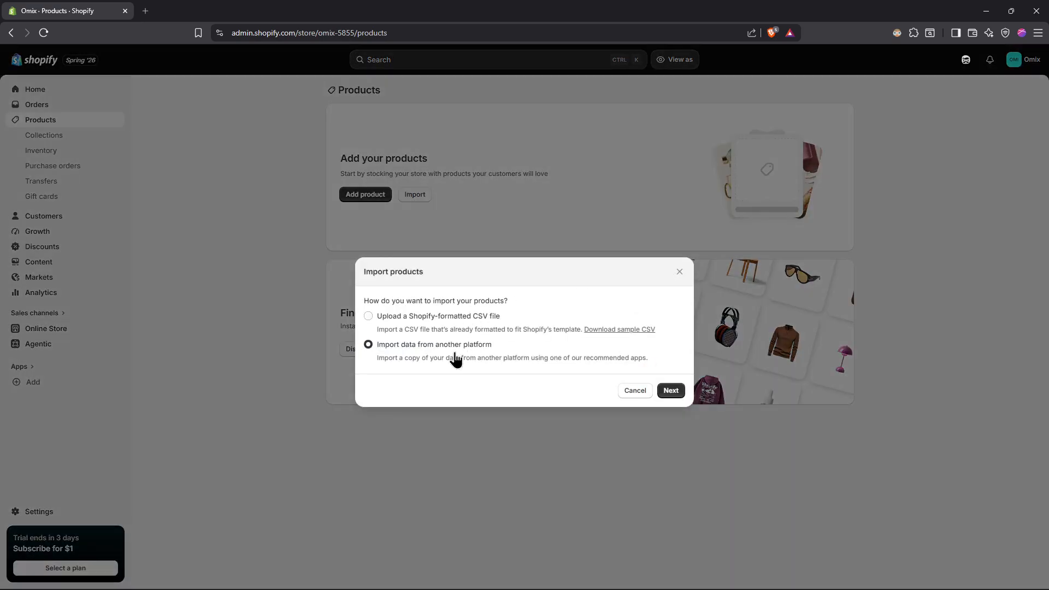
left_click(678, 272)
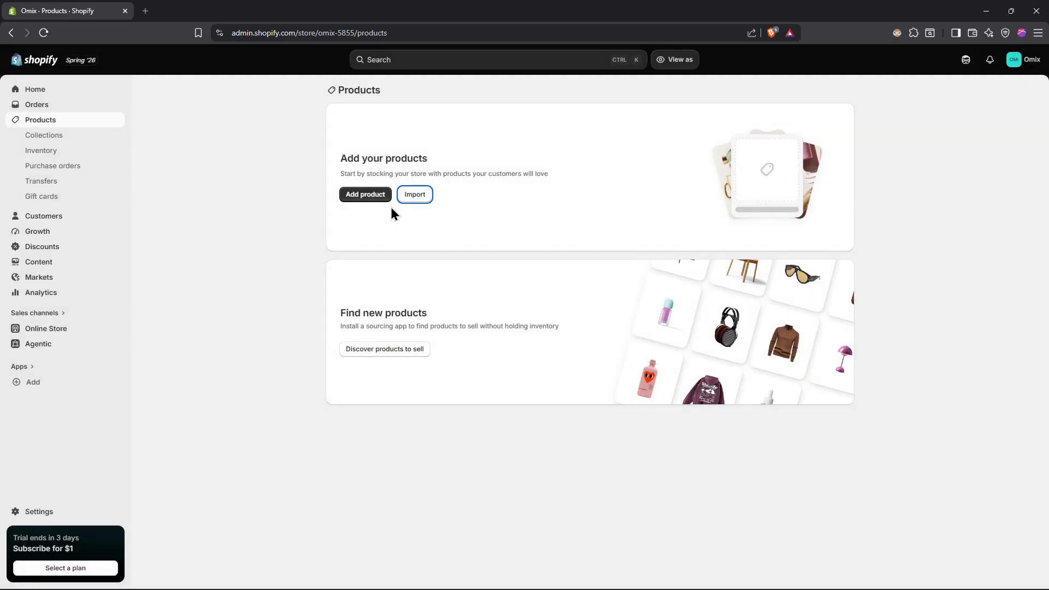
- Glance at the blank product form, return to the products area, and look over the supplier apps for finding products to sell
left_click(376, 199)
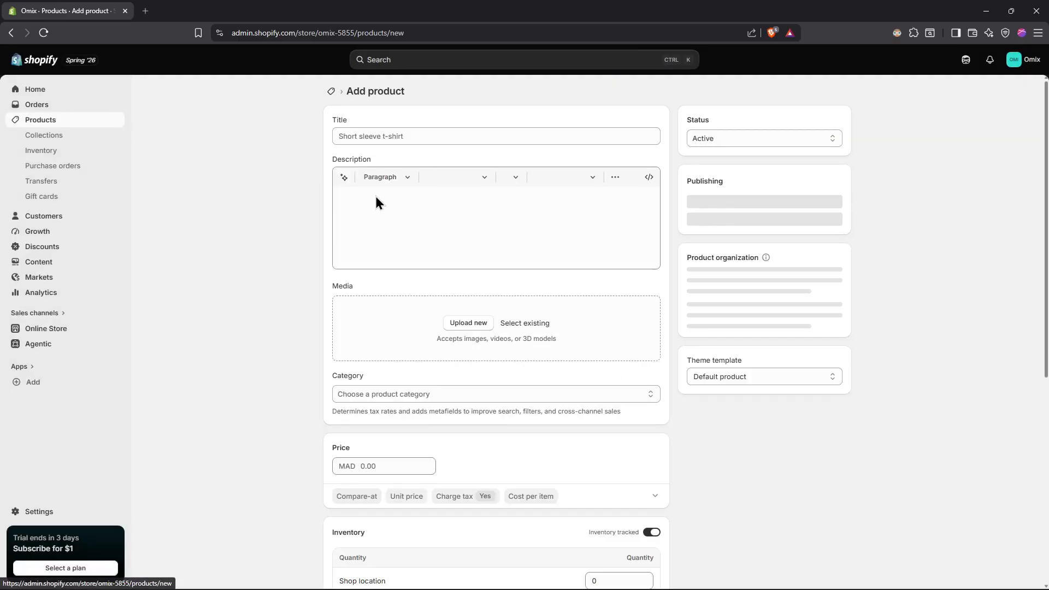
key("alt+Left")
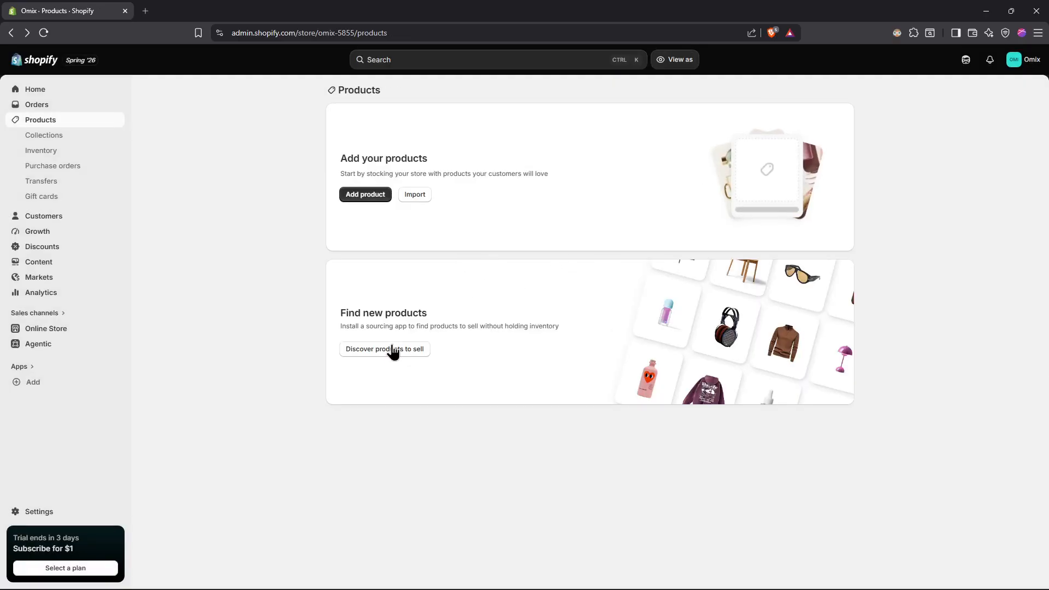
left_click(388, 352)
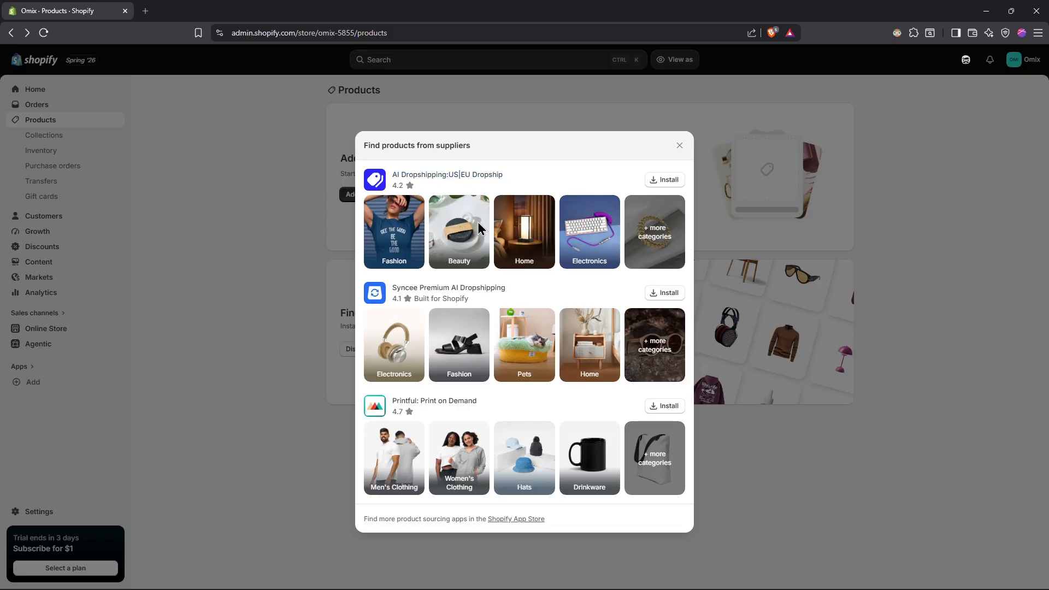
left_click(679, 146)
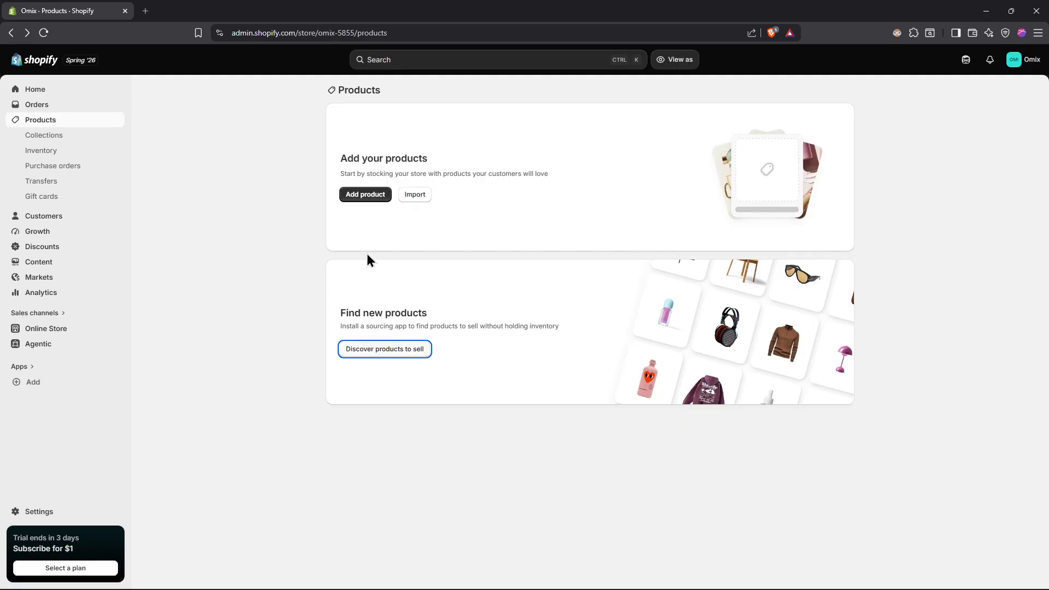
- Start a new product and title it T-shirt
left_click(364, 197)
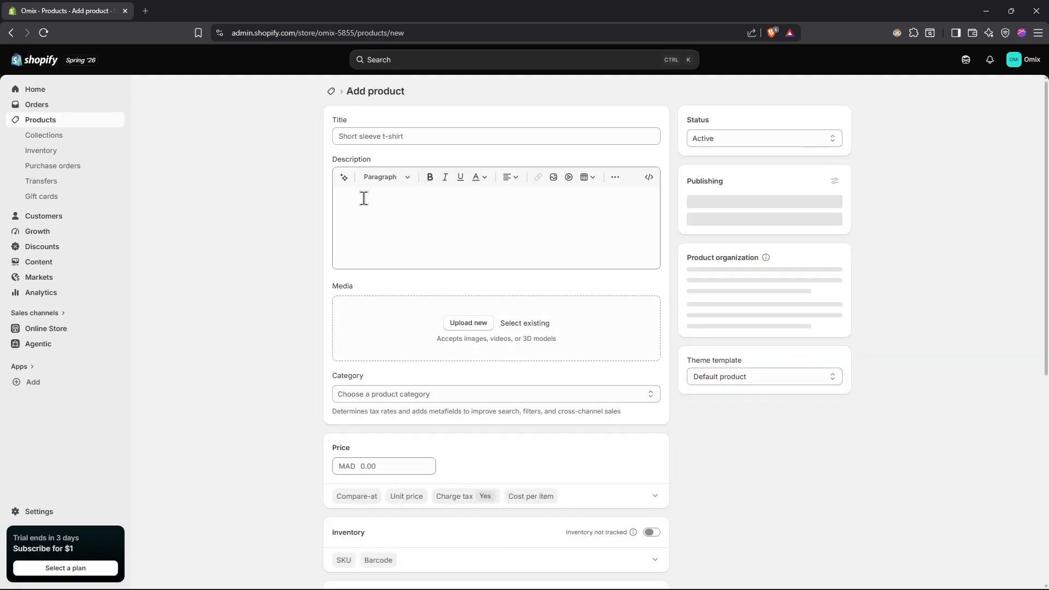
left_click(403, 137)
type("T")
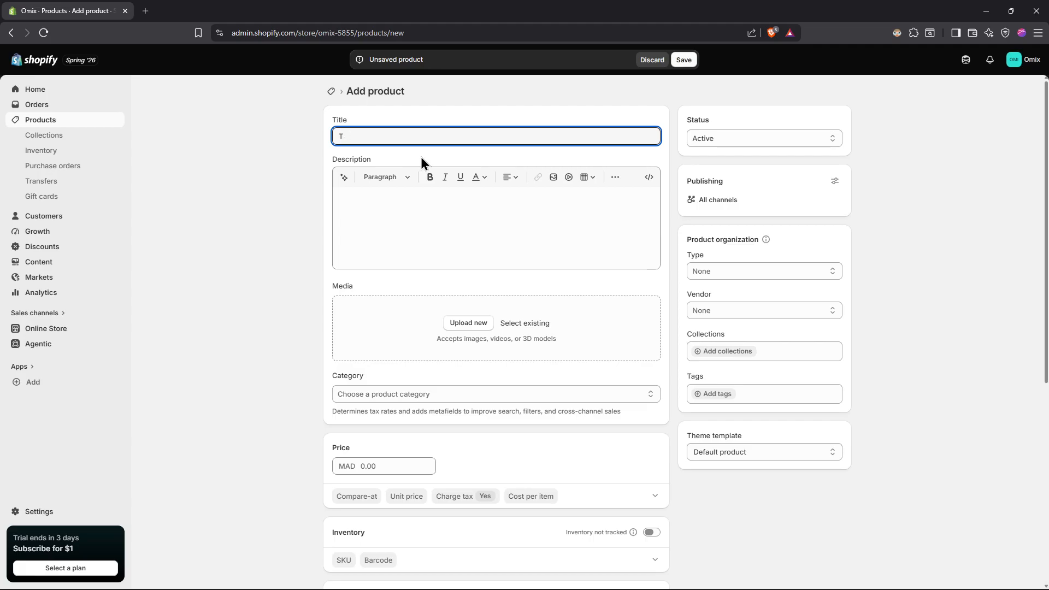
type("=shirt")
- Generate the product description with the AI assistant from the prompt "blue tshit"
left_click(377, 210)
left_click(344, 177)
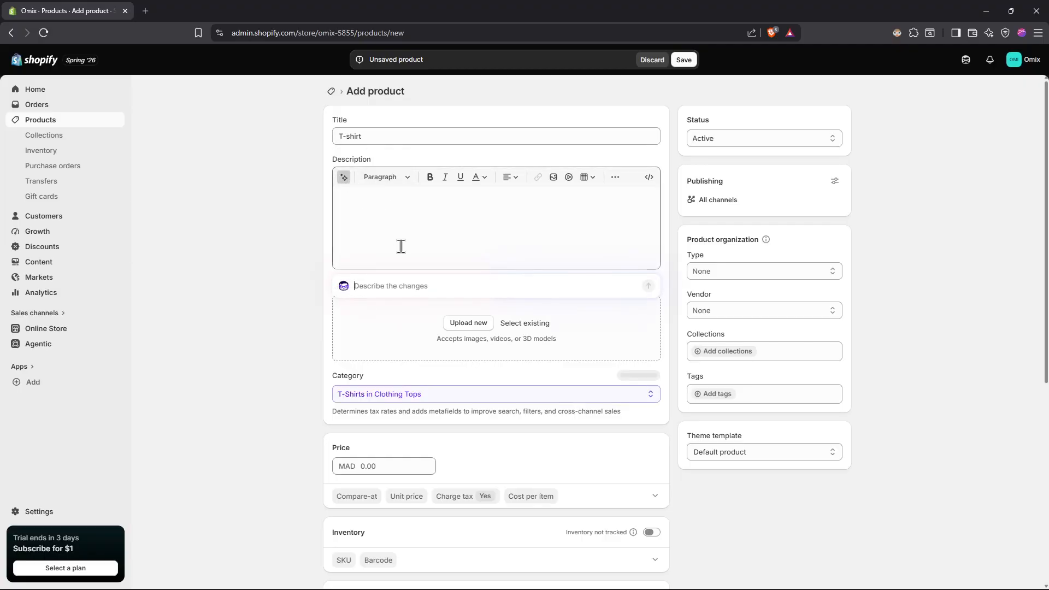
type("blue tshit")
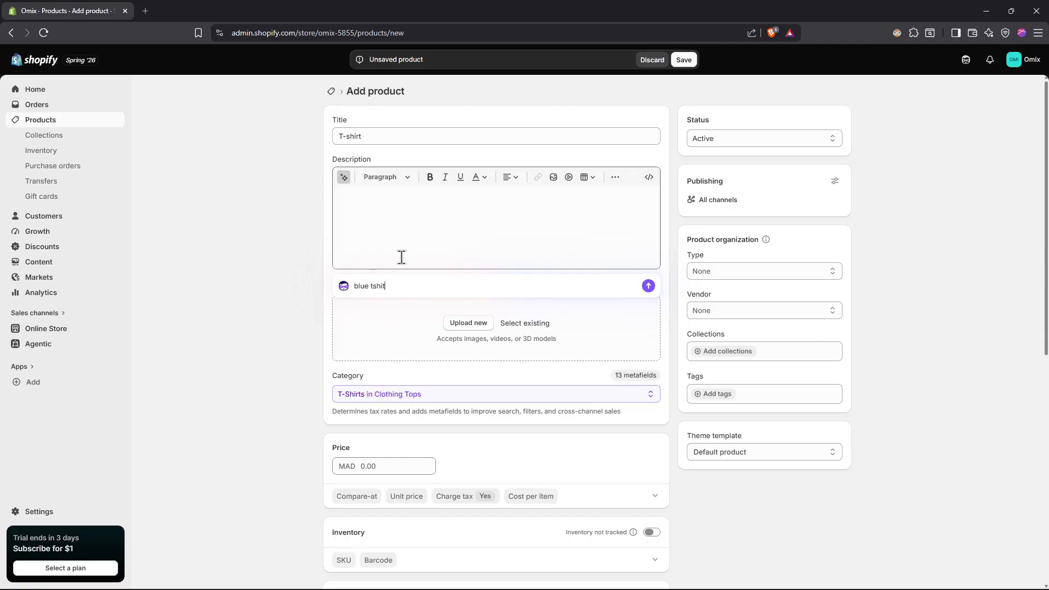
key("Return")
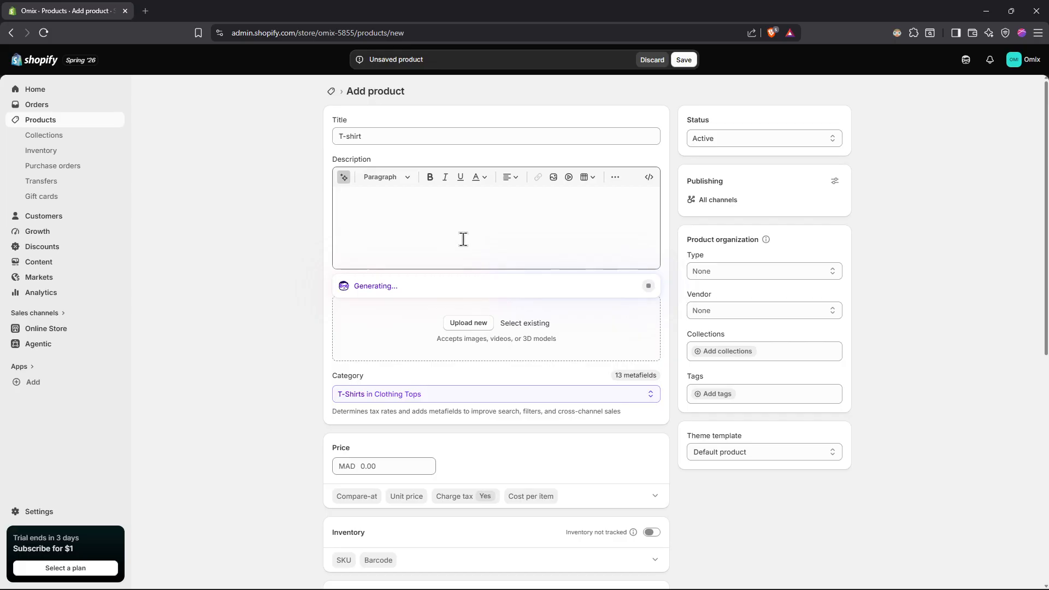
- Upload Logo4.jpg from New folder in Pictures as the product's media
left_click(473, 327)
left_click(46, 142)
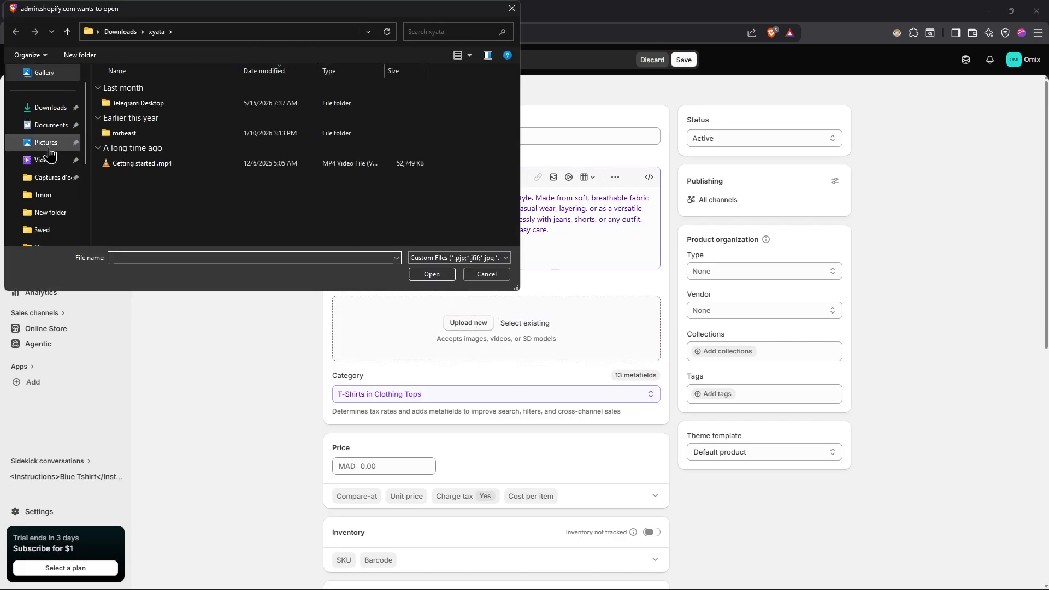
double_click(128, 99)
scroll(328, 171, "down", 5)
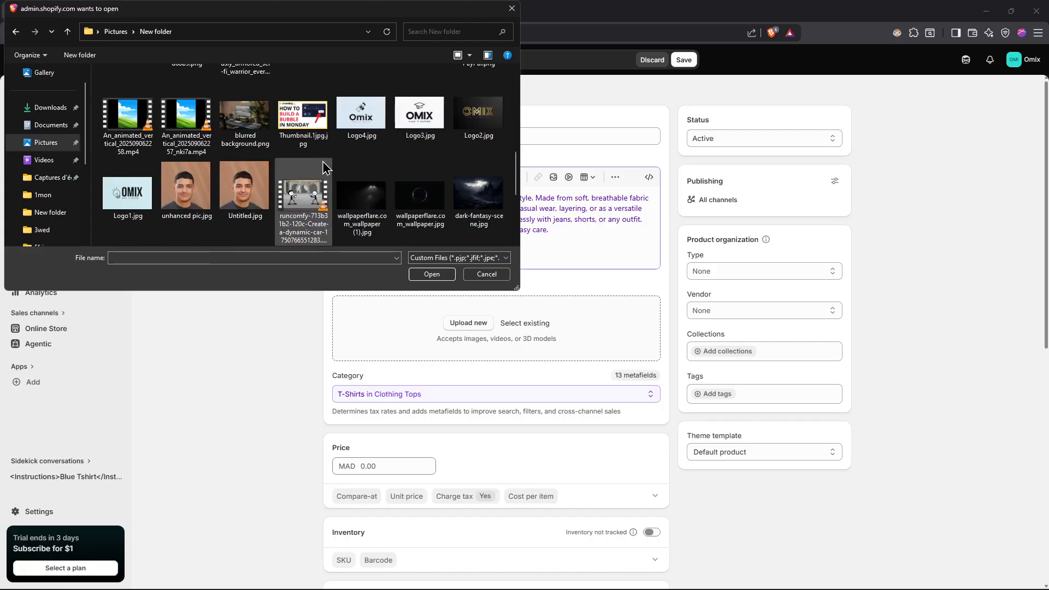
double_click(362, 134)
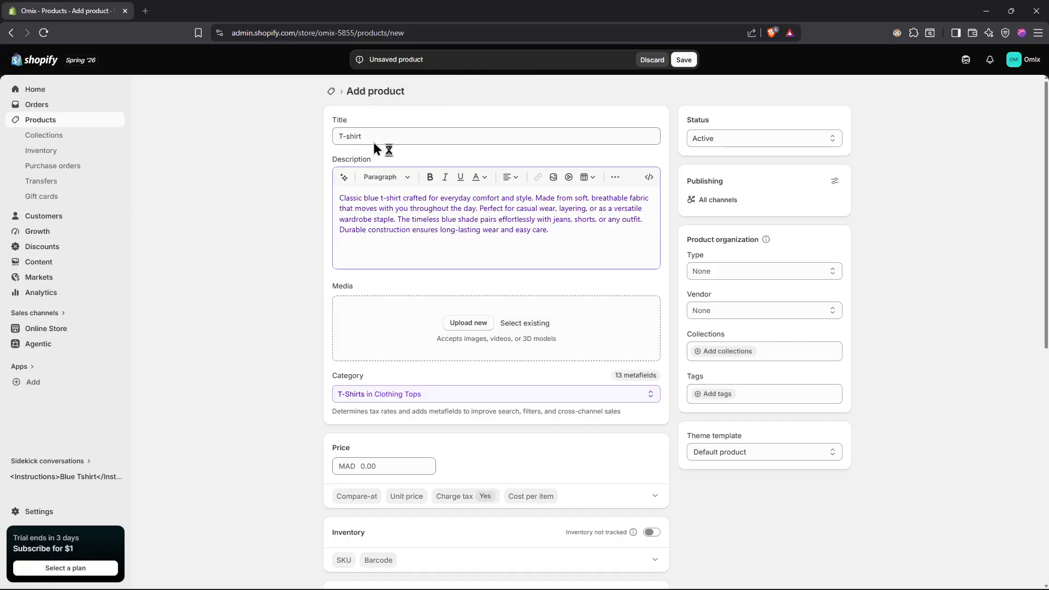
- Set the product's price to MAD 200 and look over its inventory, shipping, variants and category metafields
scroll(424, 328, "down", 4)
left_click(396, 288)
type("20")
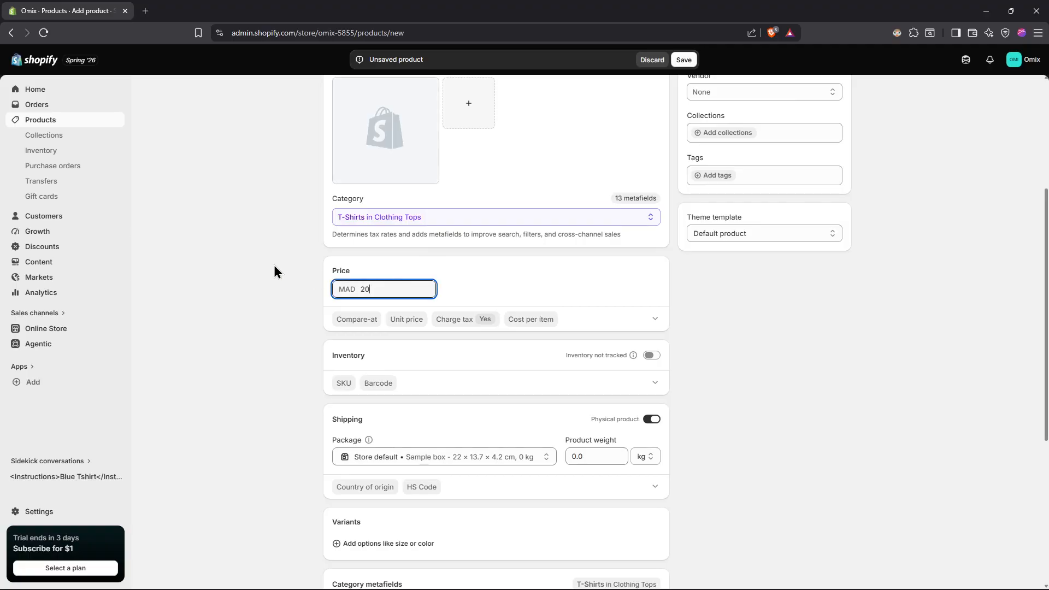
type("0")
left_click(273, 265)
scroll(577, 282, "down", 2)
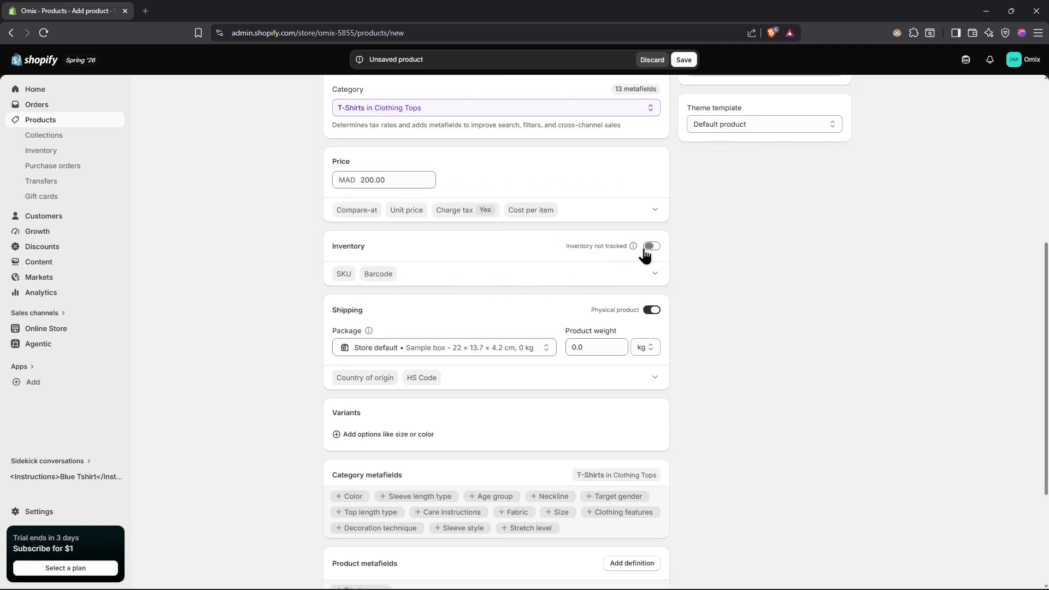
scroll(541, 286, "down", 2)
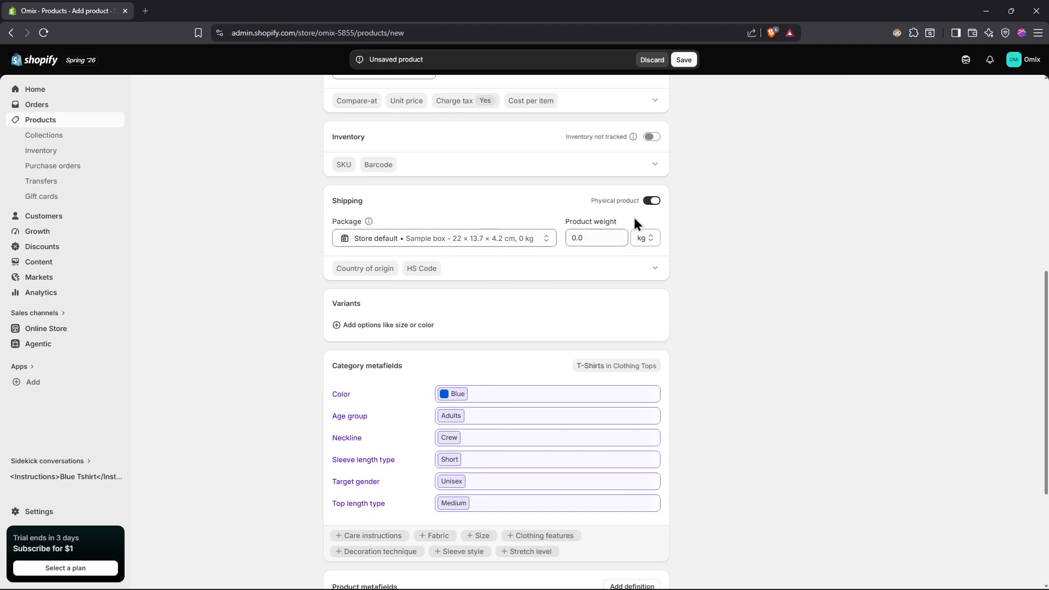
scroll(636, 229, "up", 2)
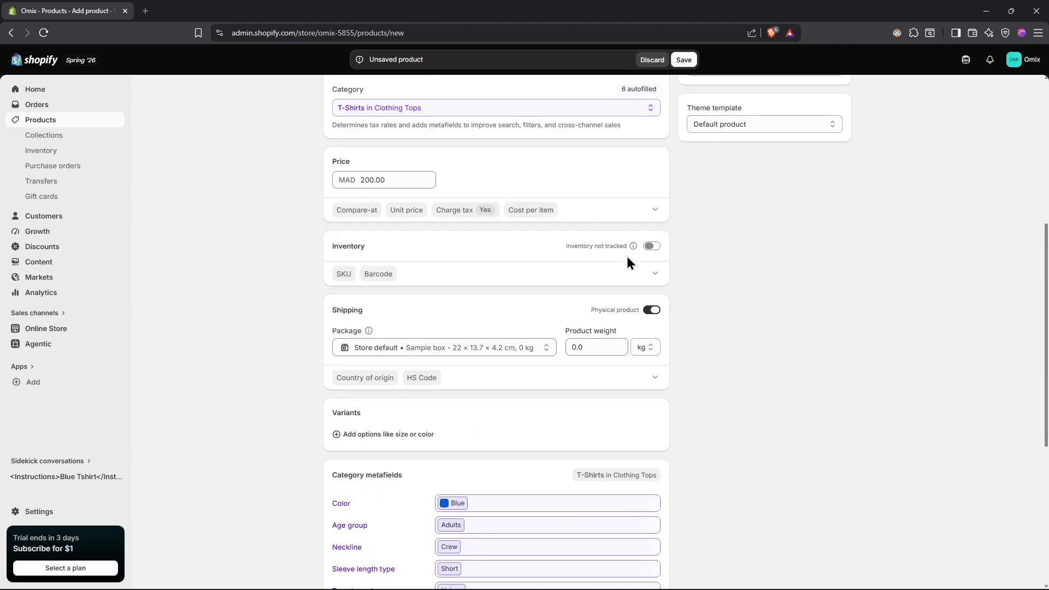
- Look over the T-shirt's physical product shipping option, variants, category metafields, product metafields and search engine listing
left_click(651, 311)
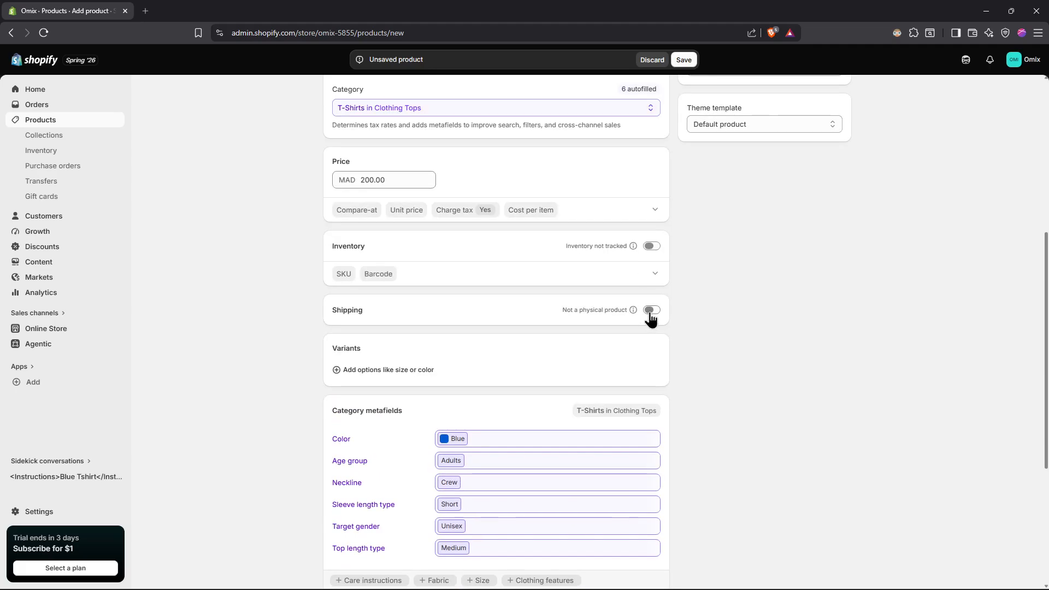
left_click(650, 311)
scroll(372, 340, "down", 2)
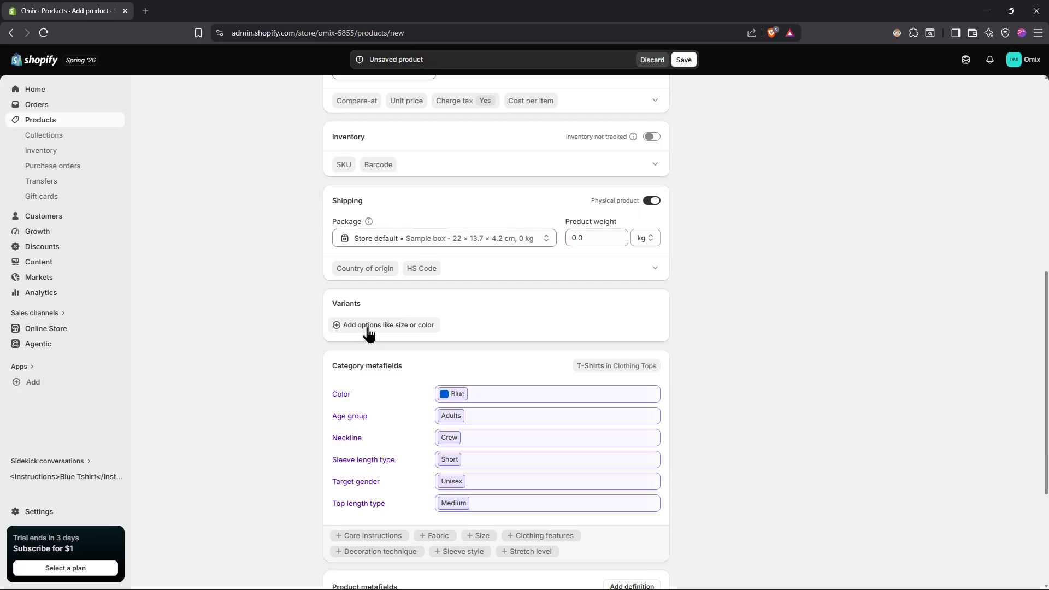
scroll(428, 336, "down", 2)
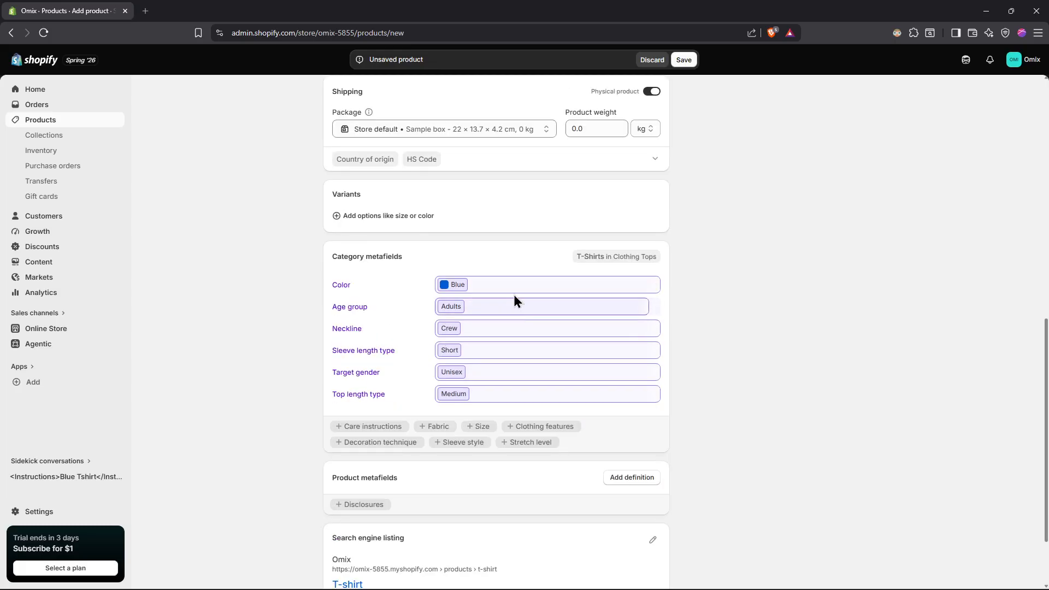
scroll(513, 304, "down", 2)
scroll(516, 299, "up", 1)
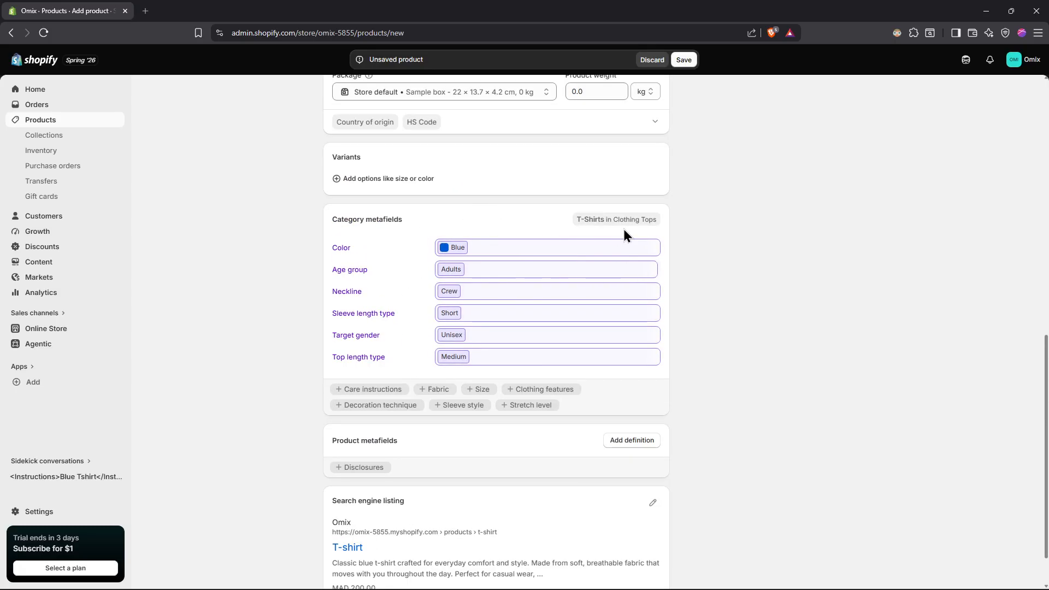
left_click(414, 364)
left_click(573, 371)
left_click(712, 349)
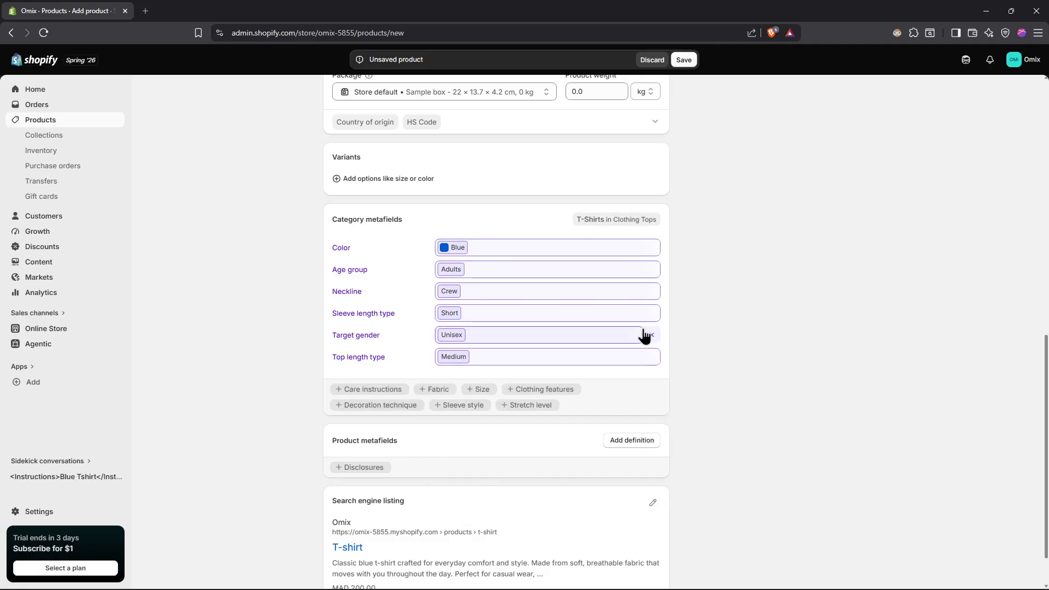
scroll(634, 352, "down", 1)
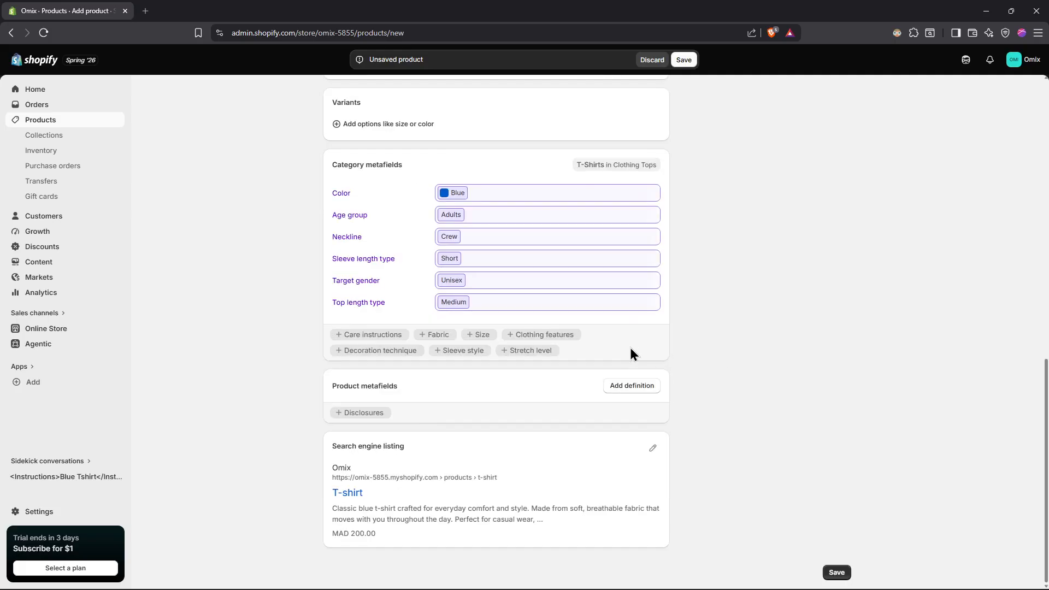
- Keep the product's status as Active and save the T-shirt product
scroll(624, 353, "up", 15)
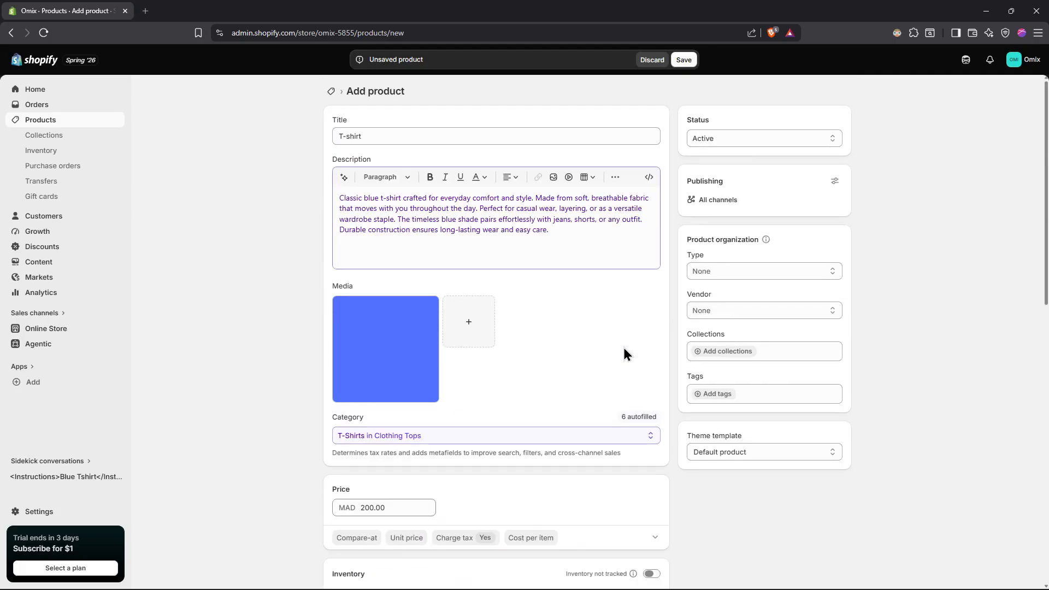
left_click(713, 143)
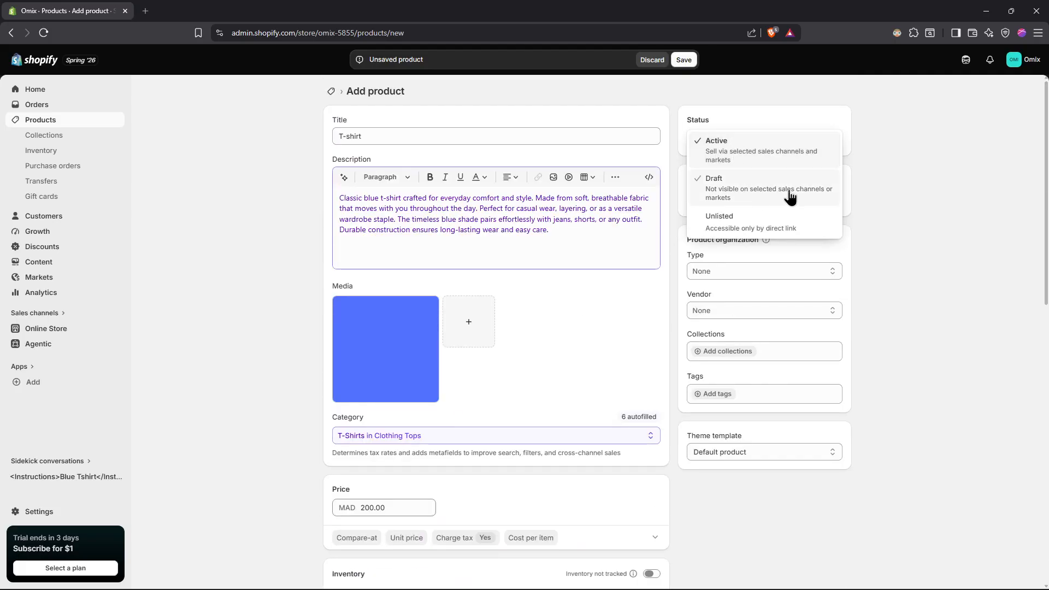
left_click(731, 143)
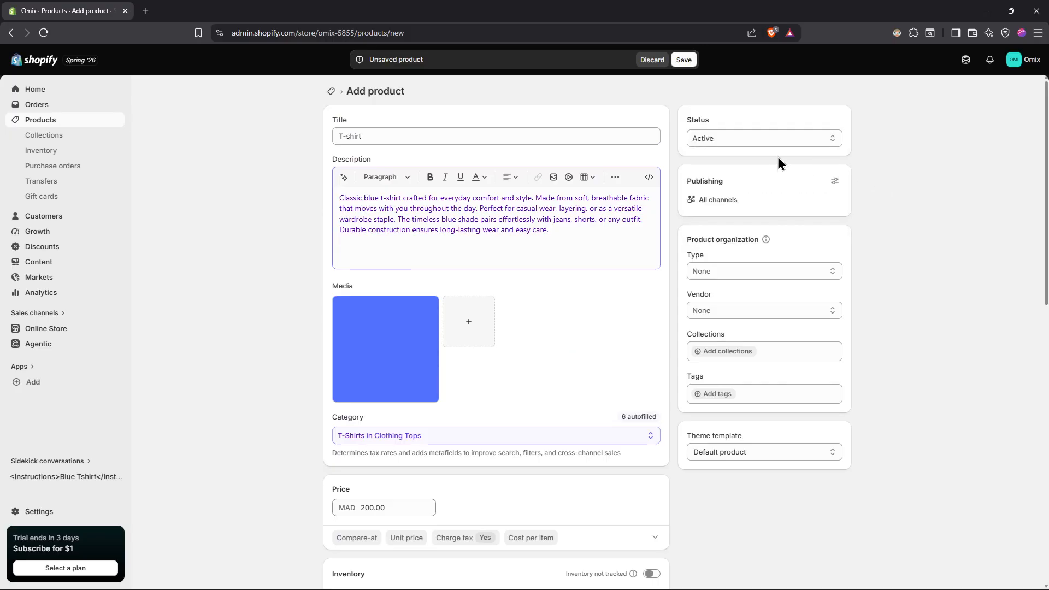
left_click(739, 276)
scroll(732, 373, "down", 12)
left_click(831, 572)
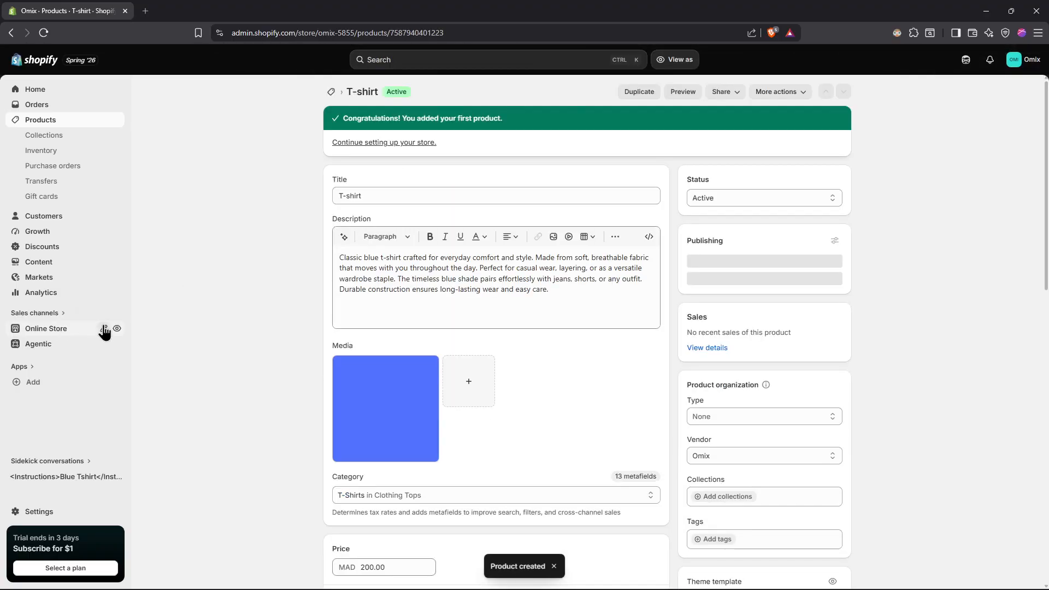
- Preview the live storefront, view the T-shirt's product page, and return to the admin
left_click(110, 329)
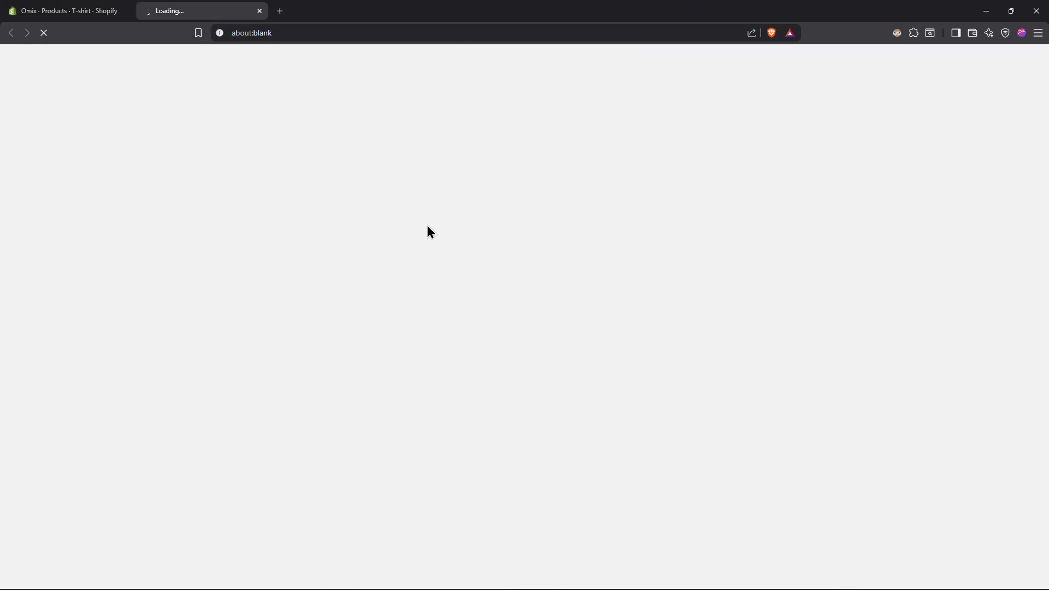
scroll(374, 250, "down", 5)
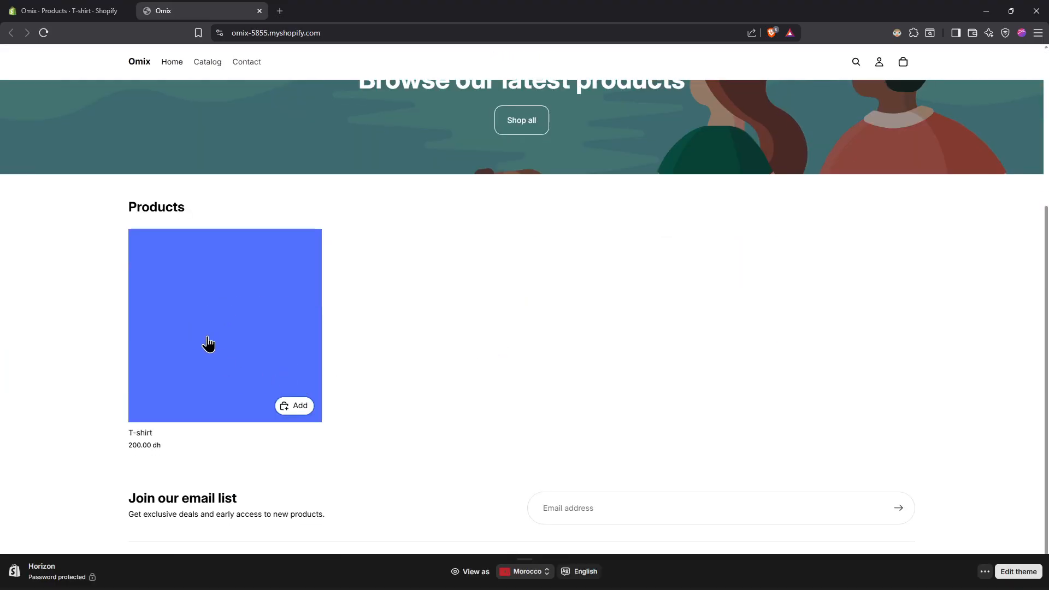
left_click(257, 303)
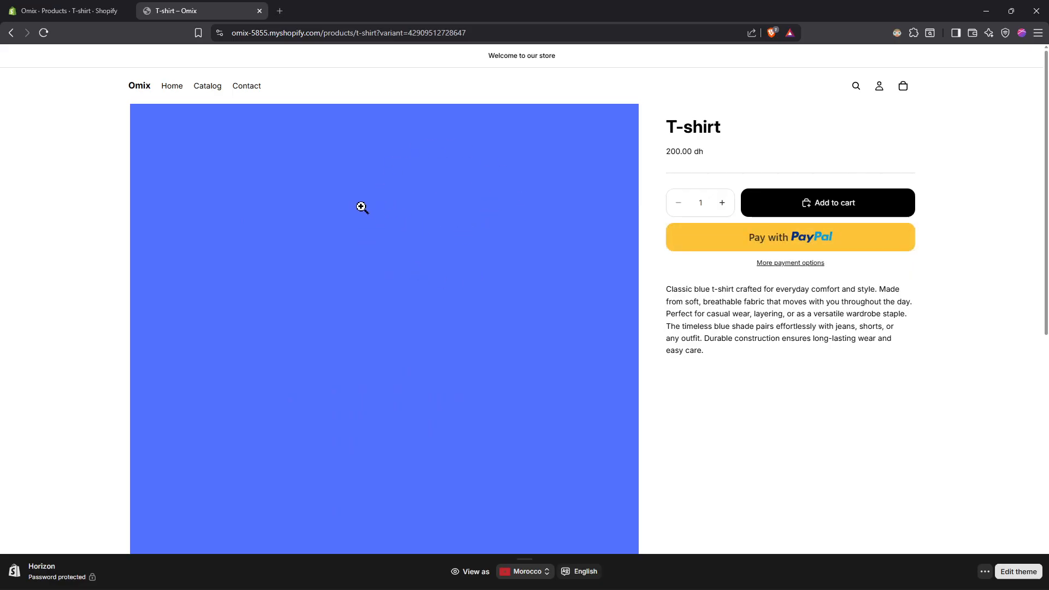
key("ctrl+w")
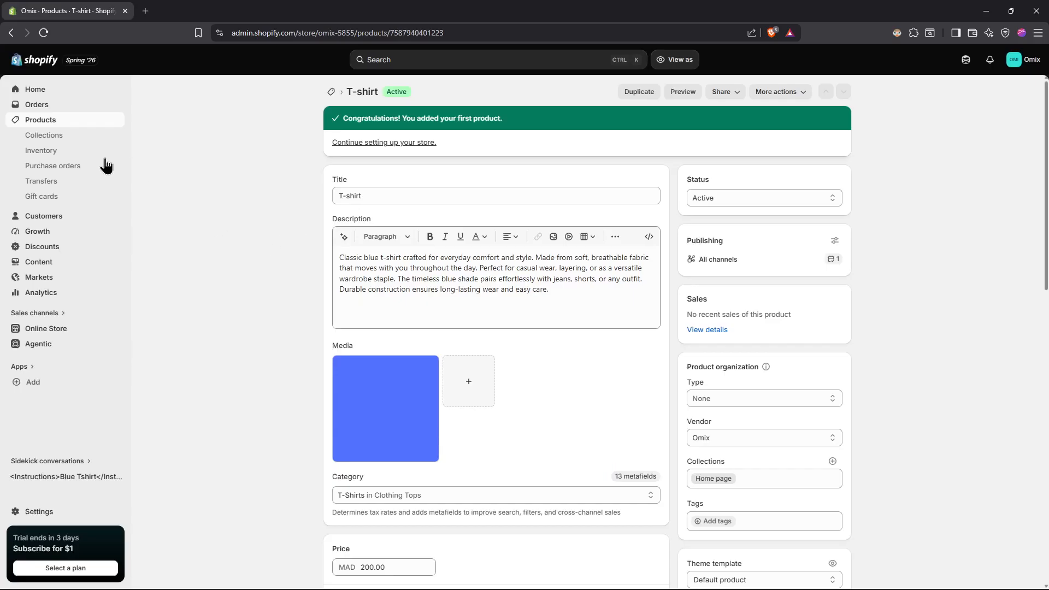
- Visit the admin home page and view the store's product collections
left_click(38, 92)
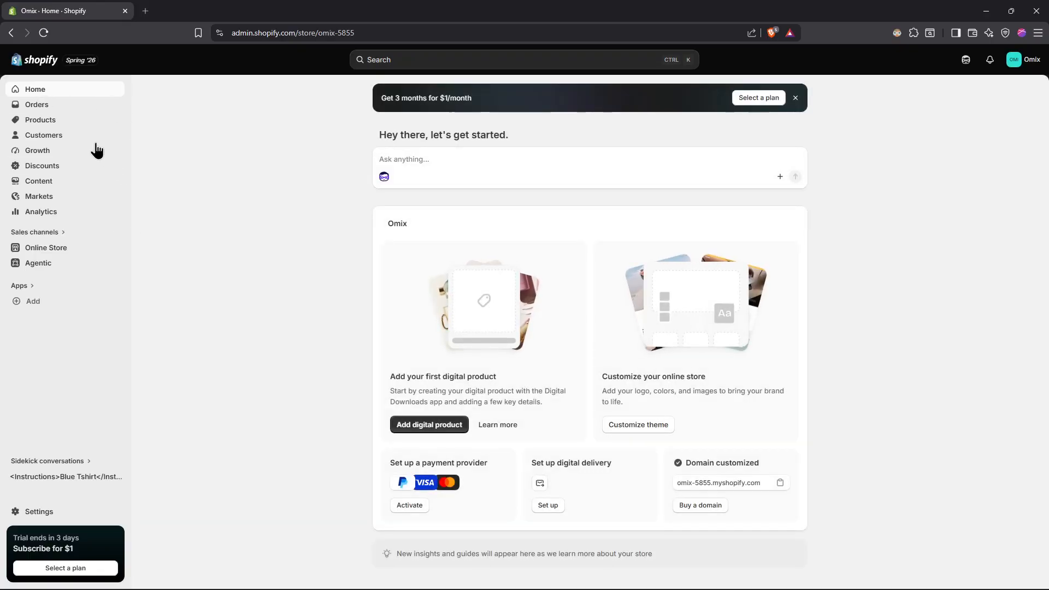
left_click(64, 120)
left_click(64, 139)
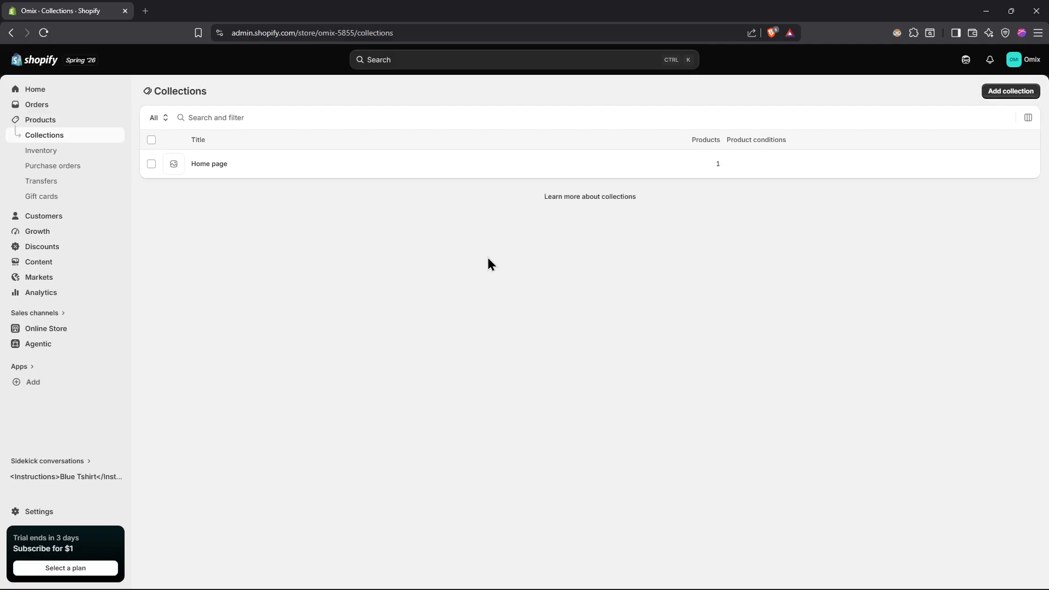
- Open the online store's themes and look through the current Horizon theme and the other themes on offer
left_click(73, 333)
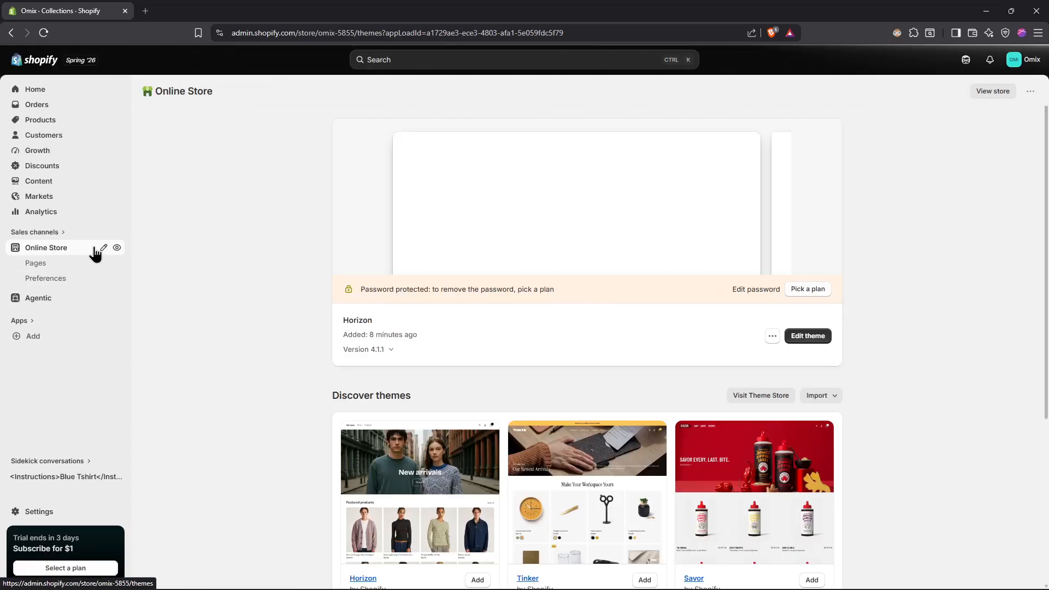
scroll(801, 328, "down", 1)
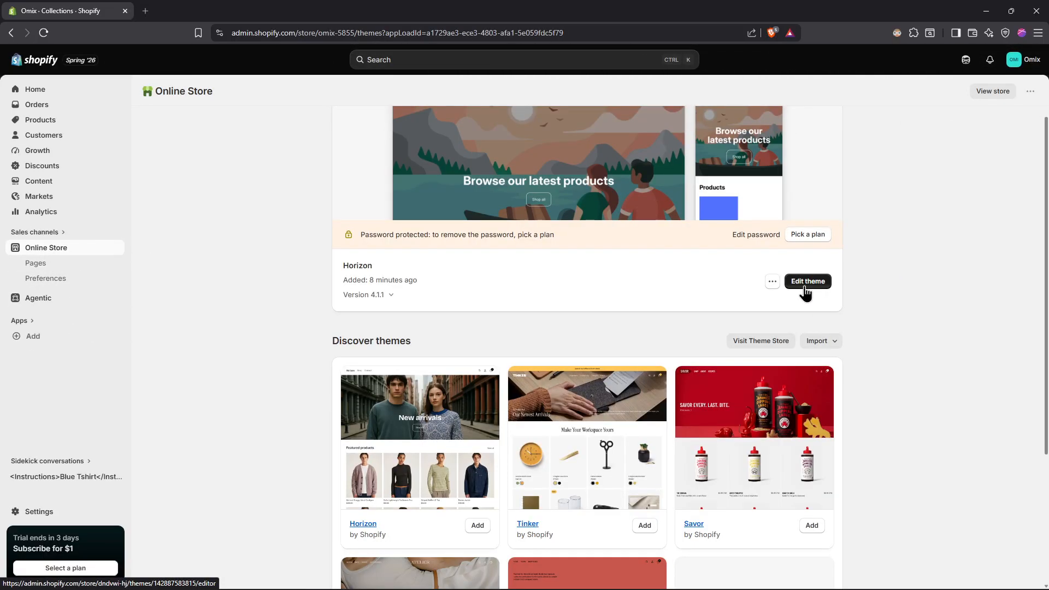
scroll(805, 292, "down", 1)
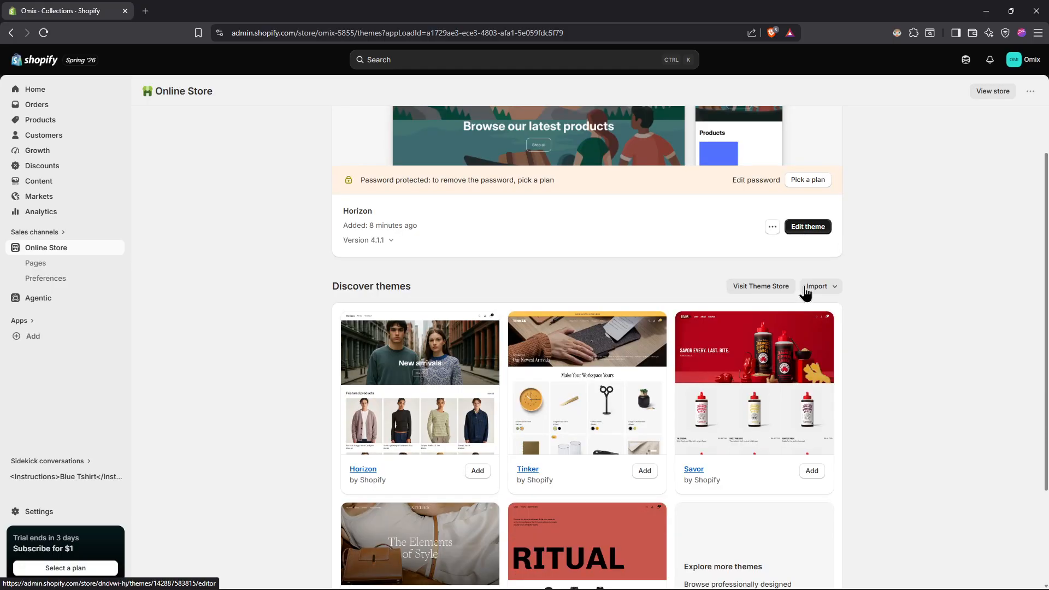
scroll(803, 294, "down", 1)
scroll(788, 297, "down", 2)
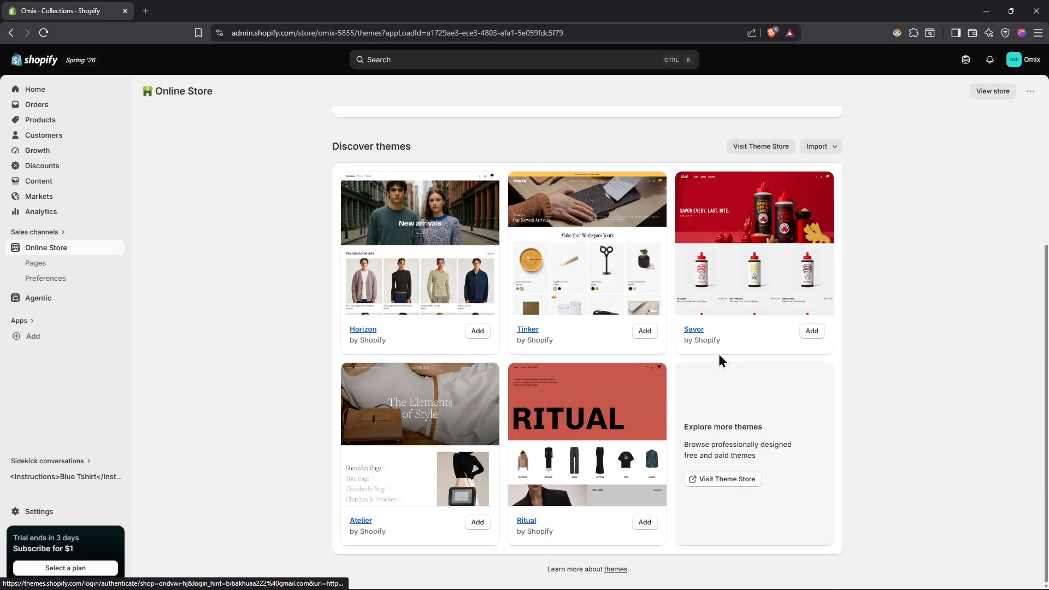
scroll(546, 295, "up", 4)
scroll(514, 295, "up", 1)
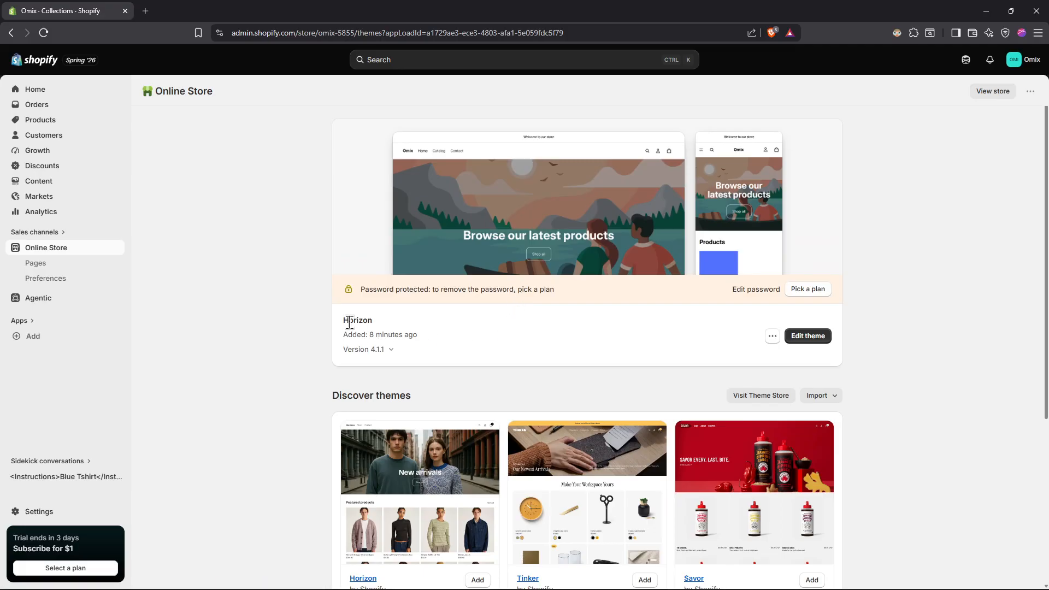
scroll(363, 319, "down", 4)
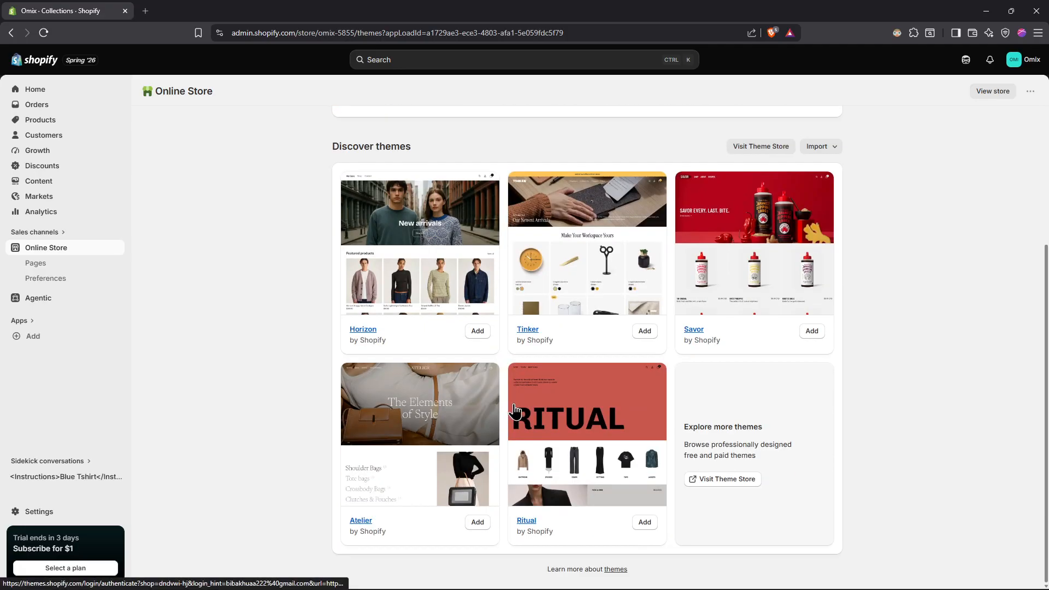
- View the Savor theme's page in the Shopify Theme Store and return to the store's themes
left_click(693, 330)
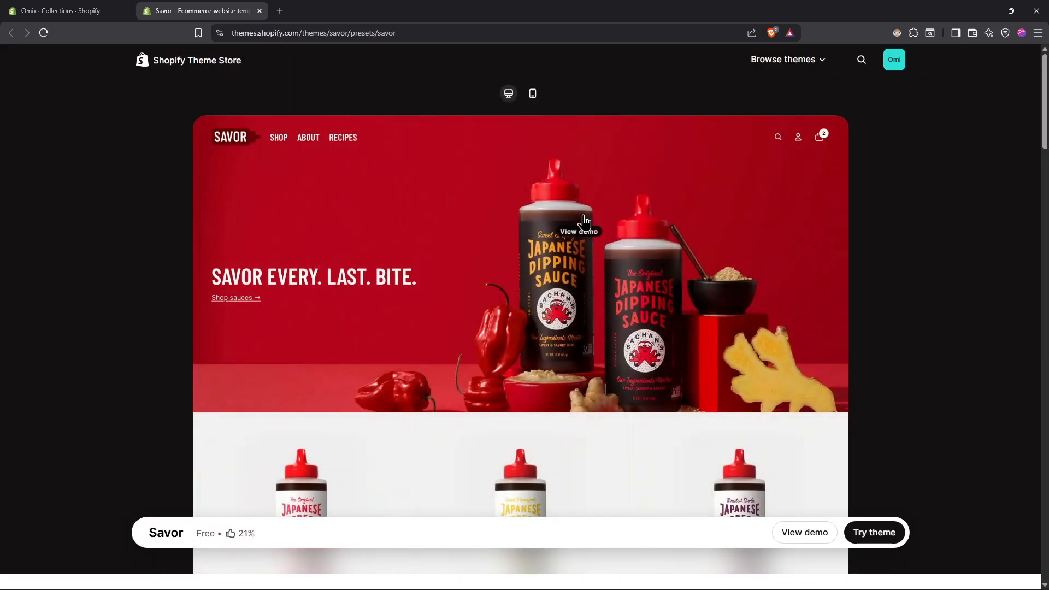
scroll(690, 312, "down", 4)
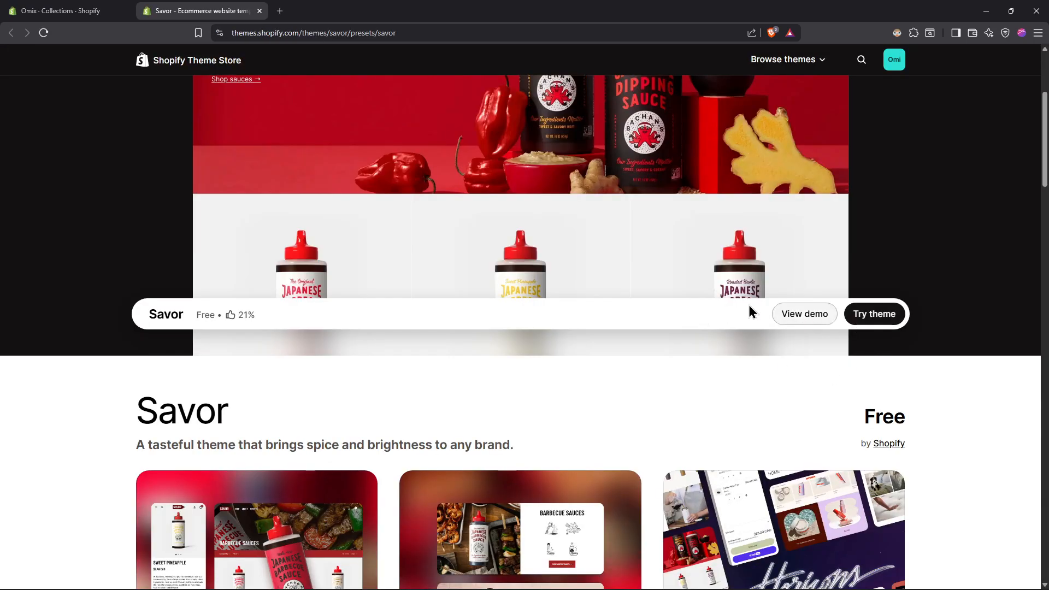
key("ctrl+w")
scroll(711, 304, "up", 5)
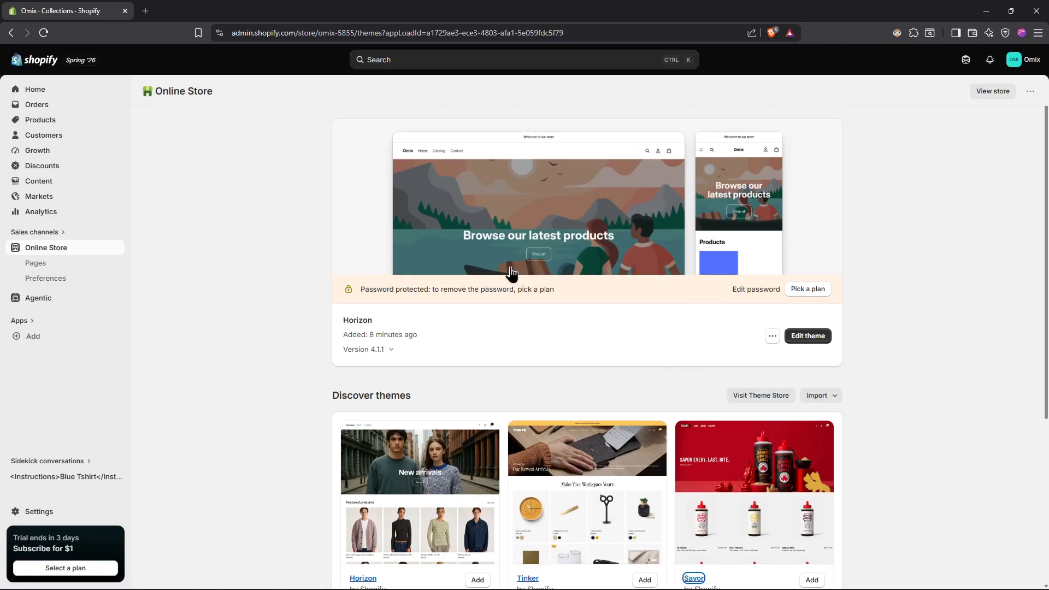
- Open the Horizon theme in the theme editor, inspect the Featured collection section's settings, and exit the editor
left_click(808, 336)
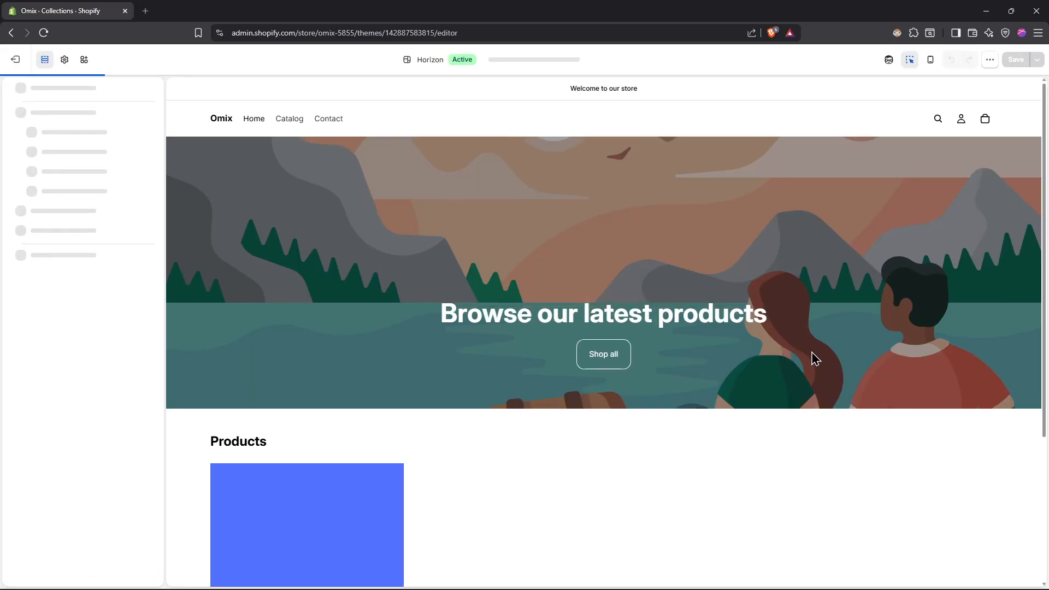
scroll(688, 345, "down", 4)
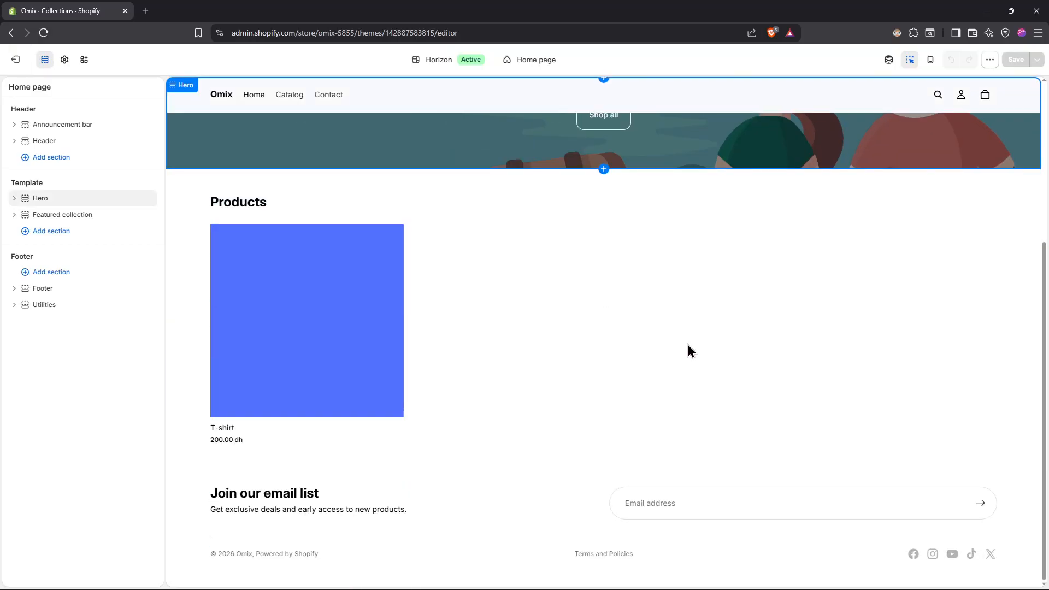
left_click(572, 333)
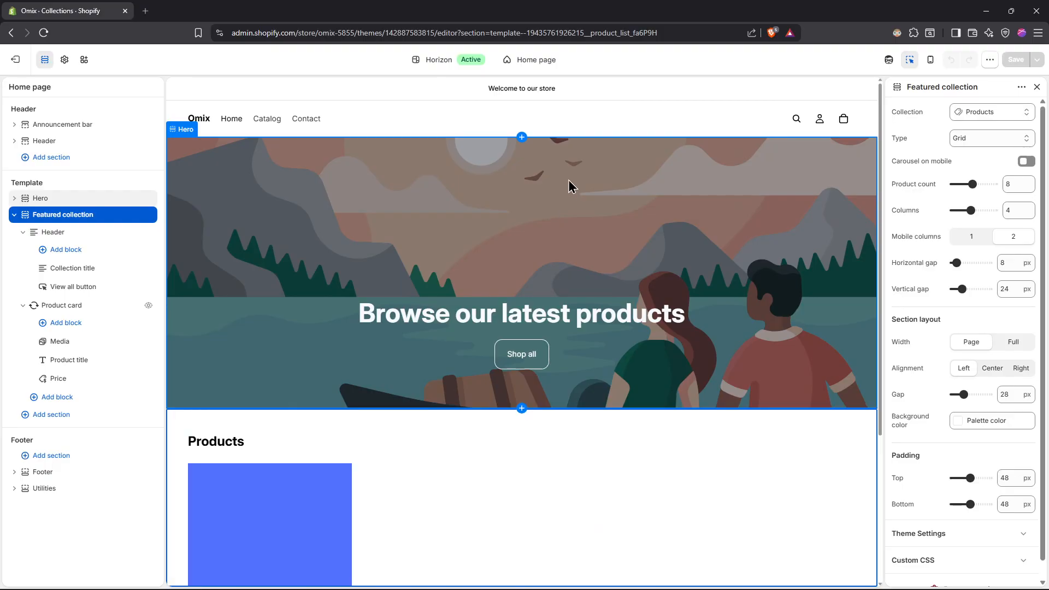
left_click(16, 59)
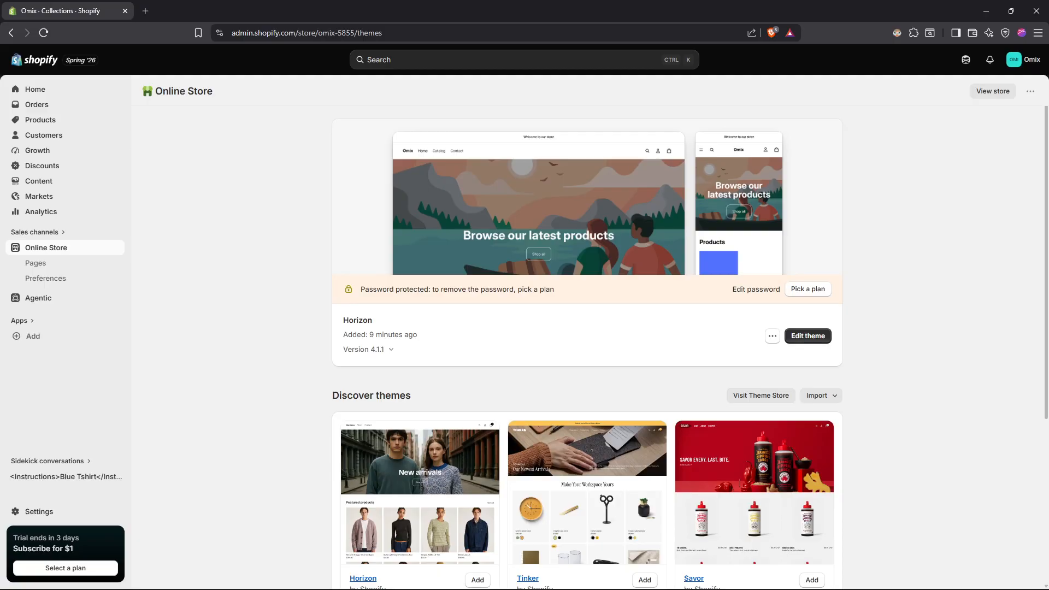
- Open the store's payment settings and look over the third-party payment providers and payment configuration options
left_click(40, 512)
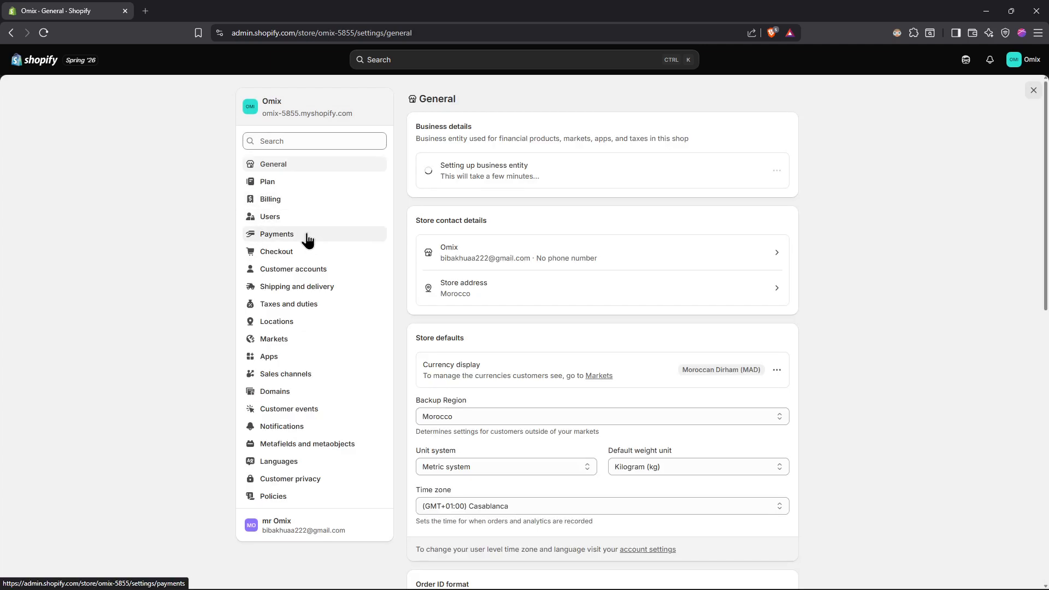
left_click(307, 237)
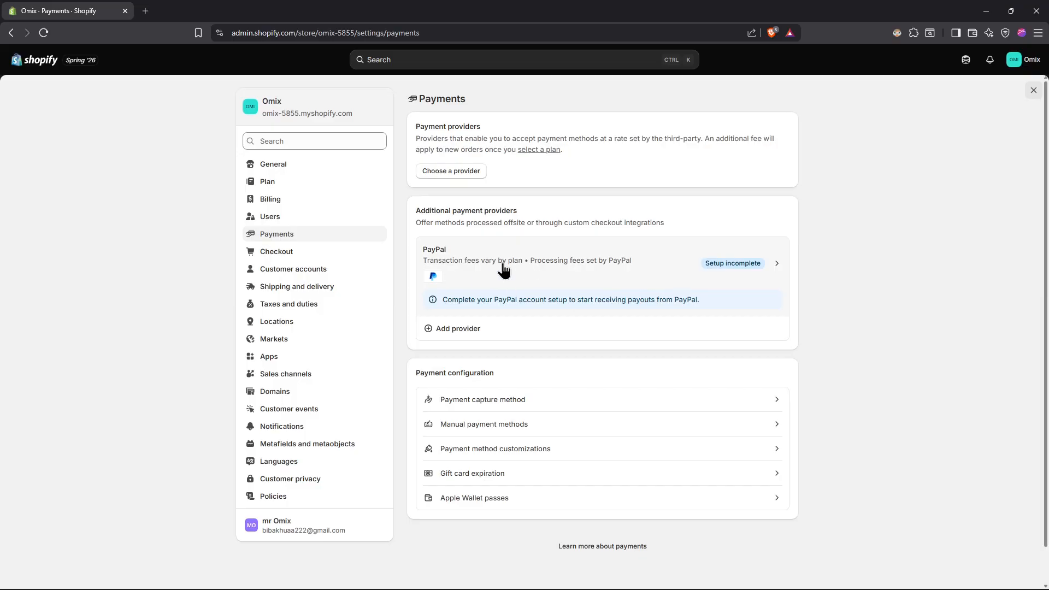
left_click(465, 178)
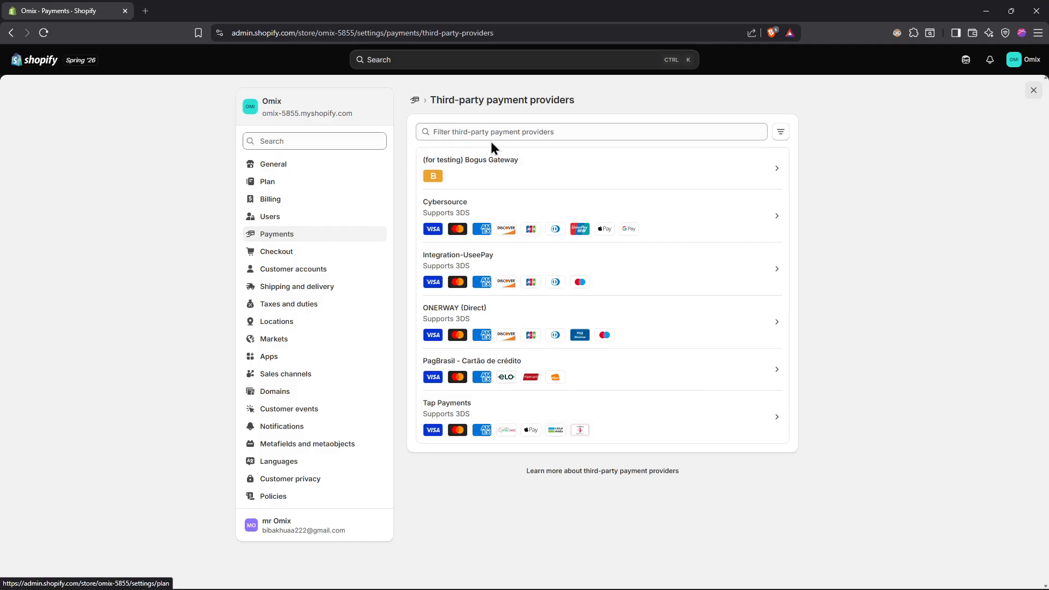
scroll(533, 365, "down", 1)
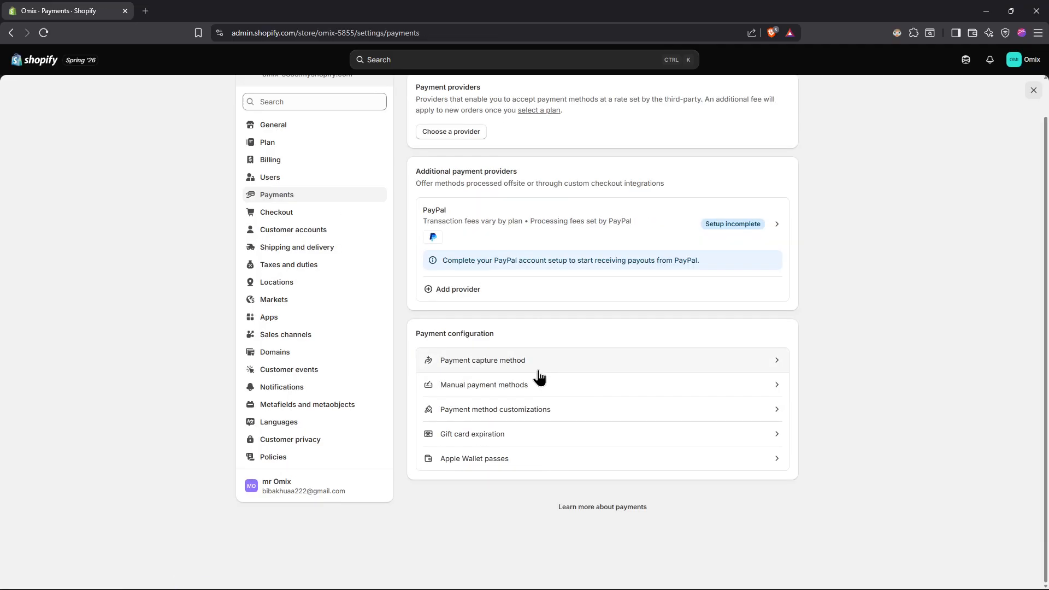
- Start adding another payment provider, search the payment methods for "wis", and clear the search
left_click(511, 287)
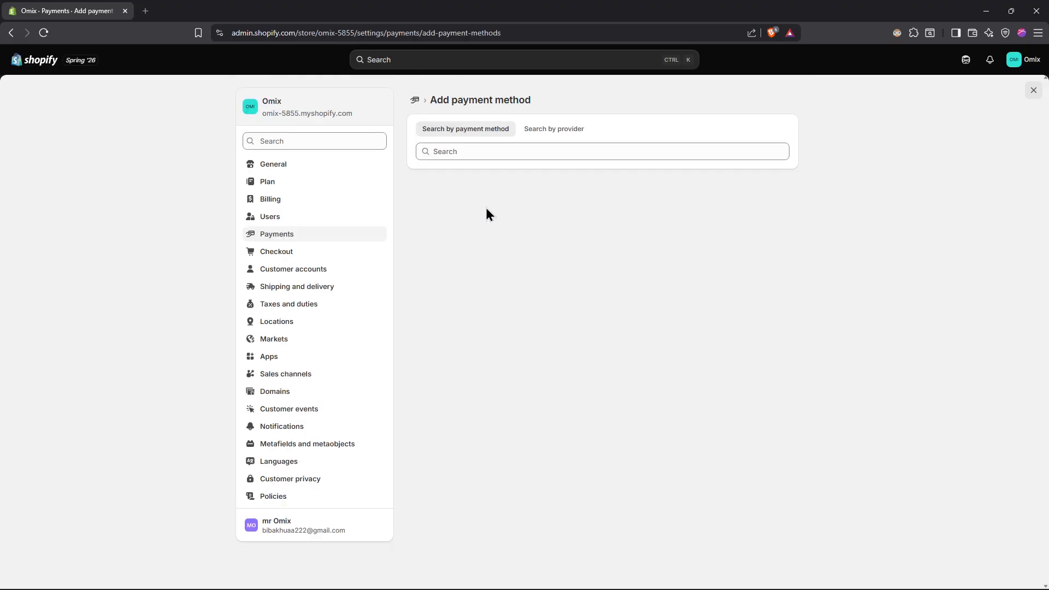
left_click(499, 153)
type("esew")
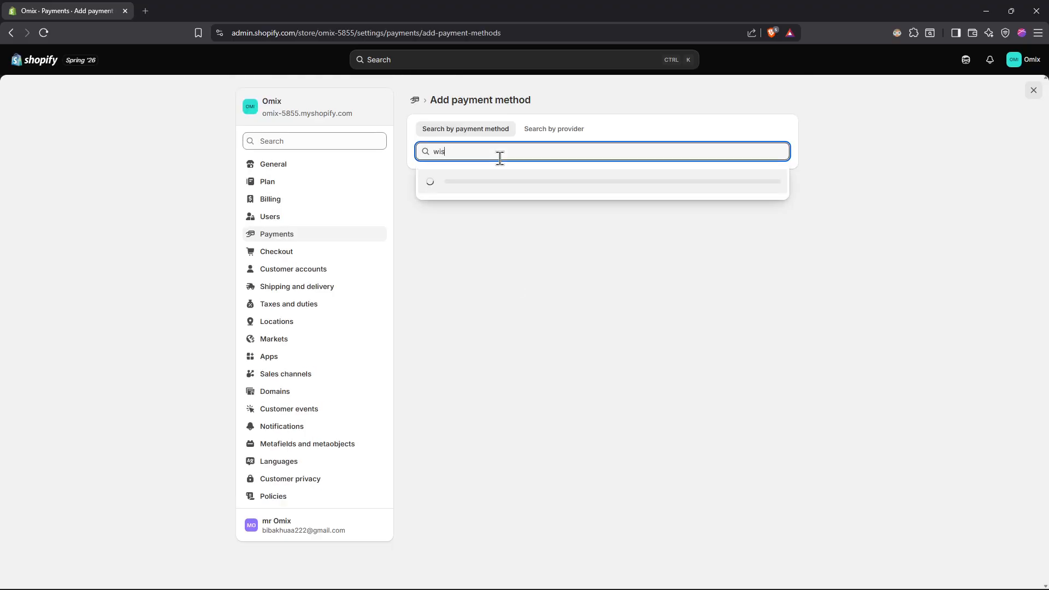
key("BackSpace")
key("BackSpace")
key("BackSpace")
key("BackSpace")
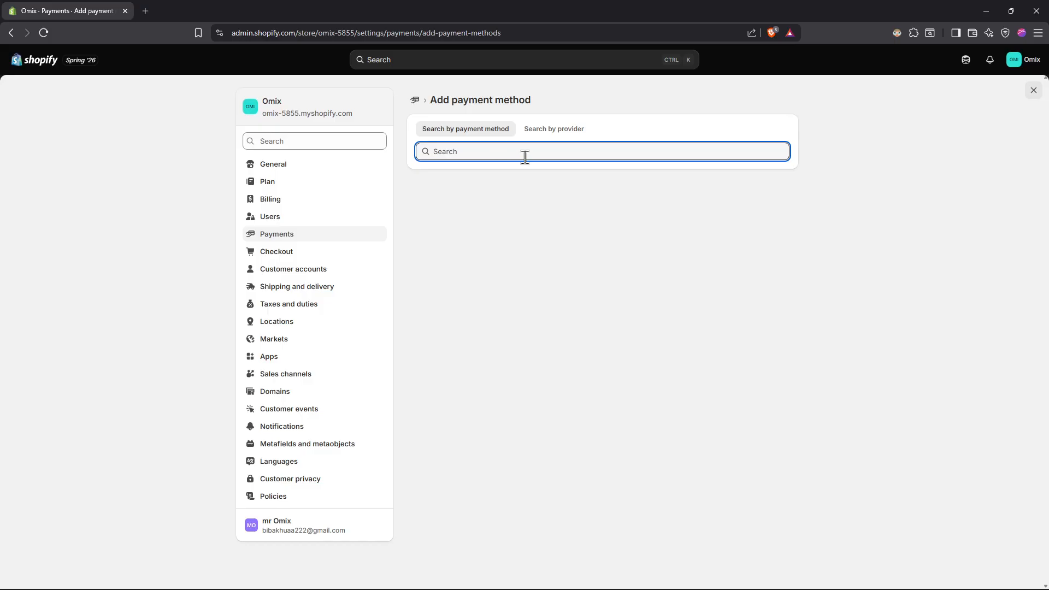
- View the search by provider option, return to the payments overview, and leave the settings
left_click(562, 130)
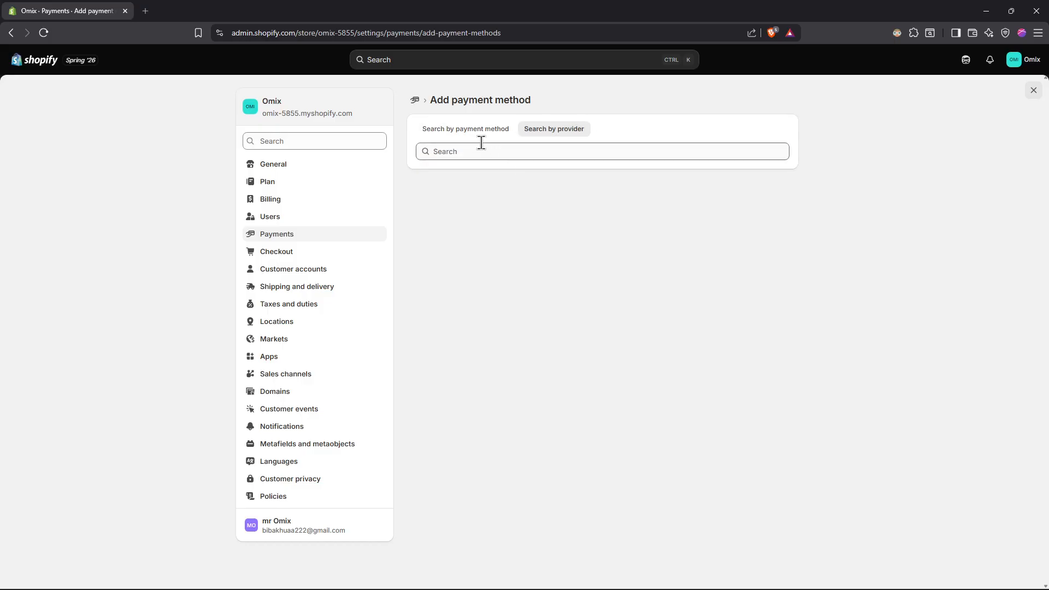
left_click(335, 234)
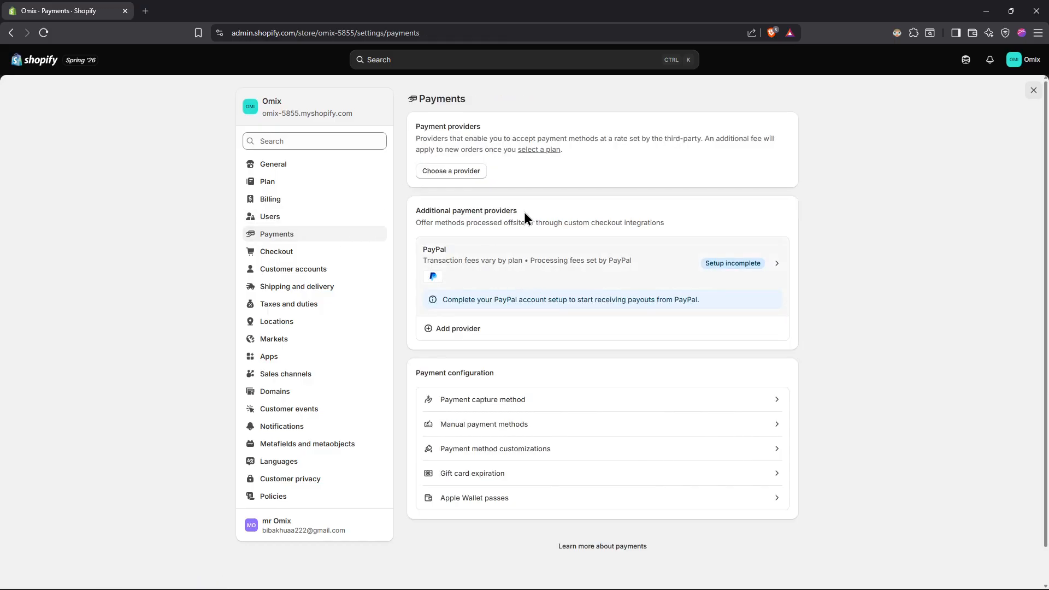
scroll(639, 295, "down", 1)
scroll(601, 311, "up", 1)
left_click(1033, 93)
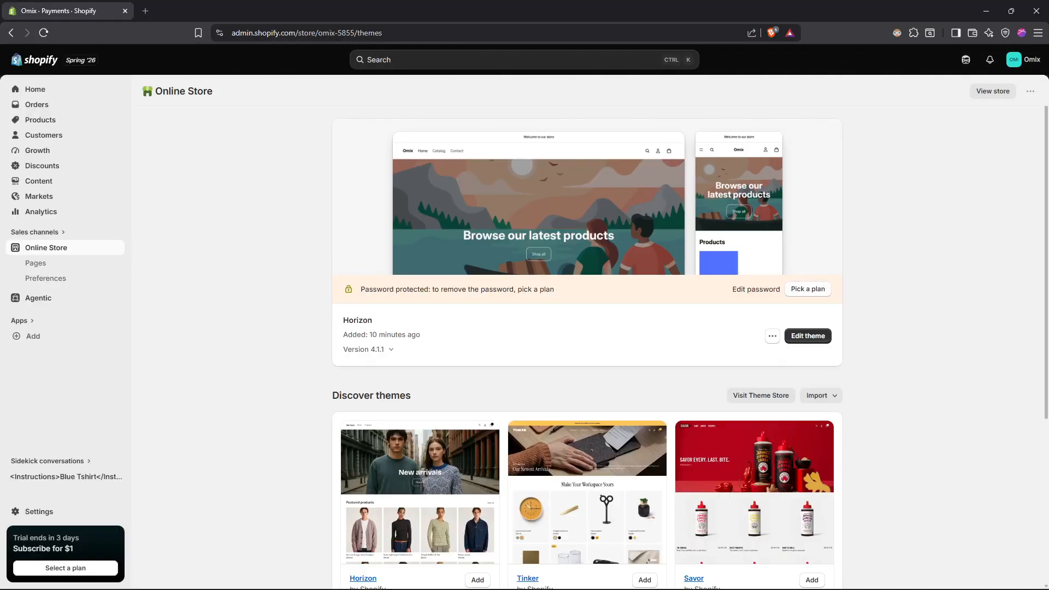
- Open the shipping and delivery settings, look over the shipping profiles, delivery dates, packages and delivery methods, and leave the settings
left_click(64, 508)
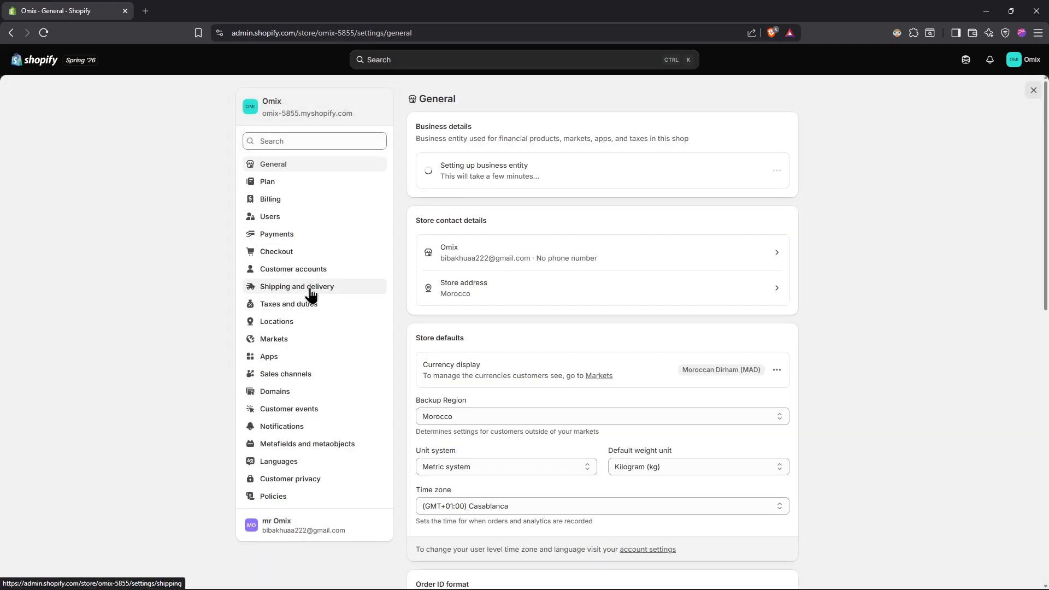
left_click(311, 288)
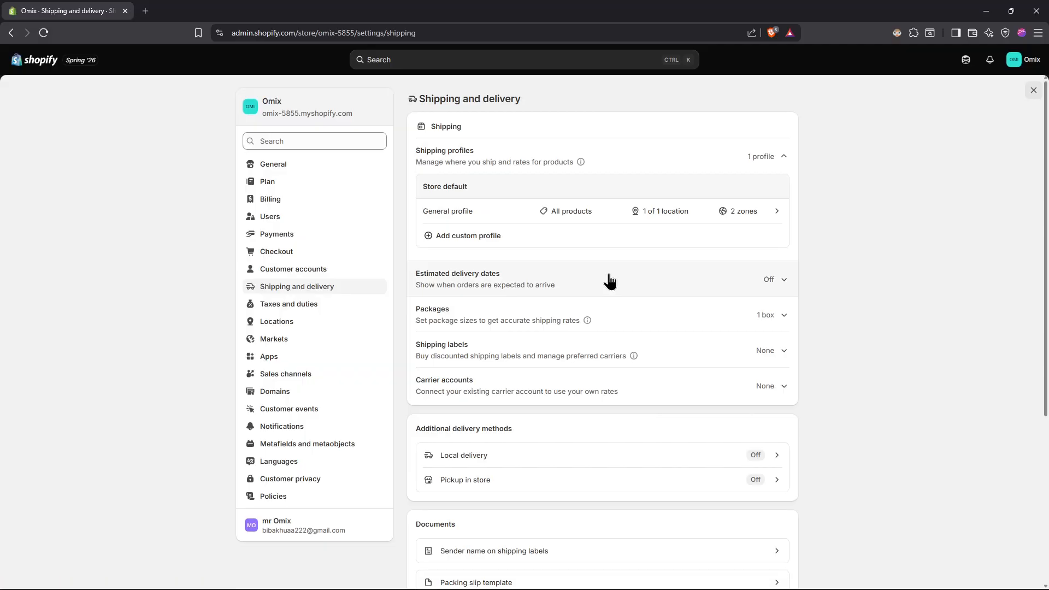
scroll(610, 281, "down", 5)
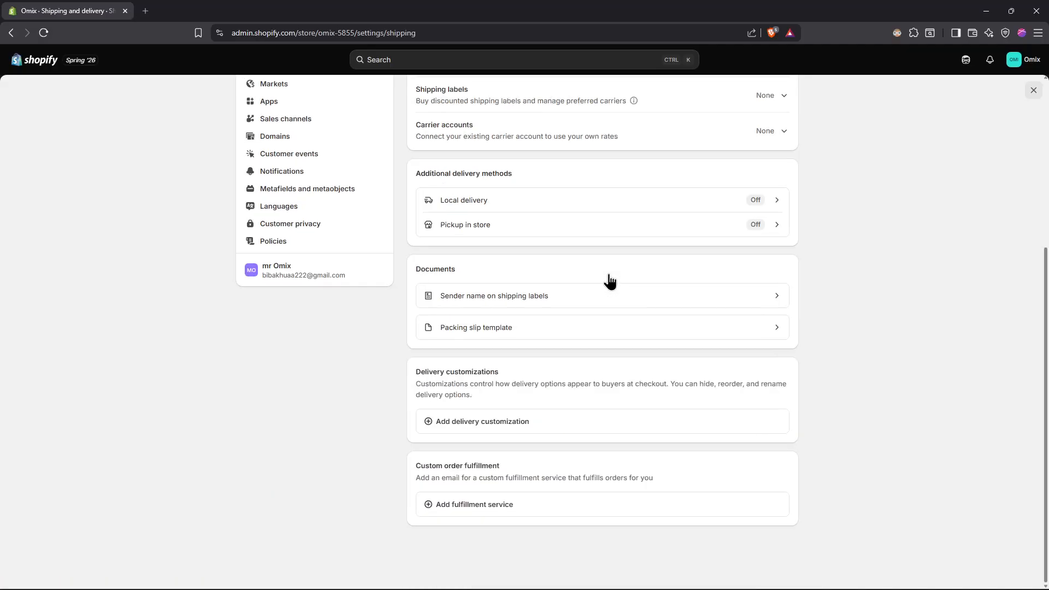
scroll(610, 281, "up", 5)
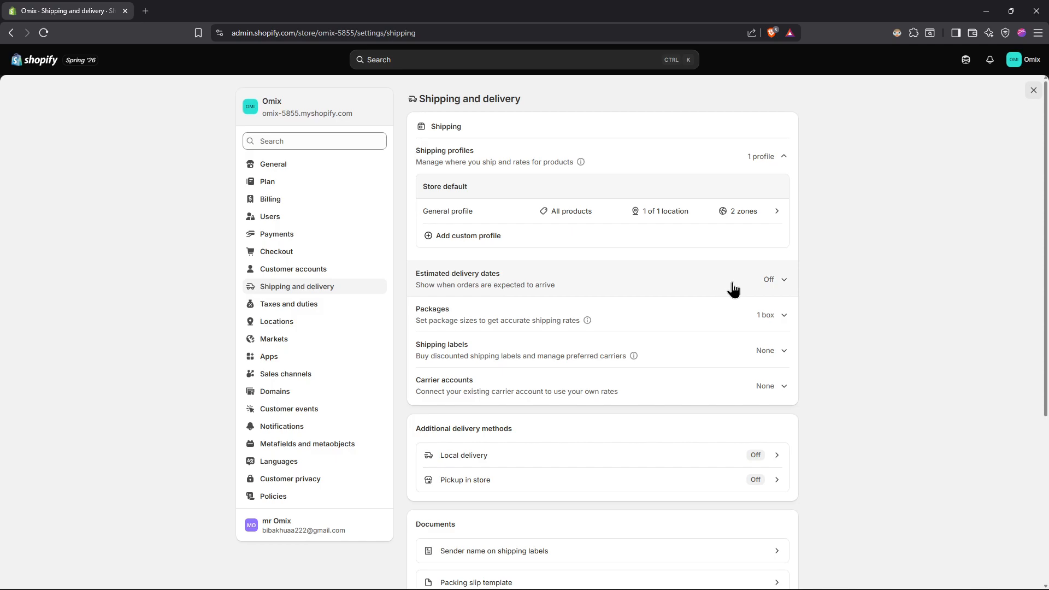
left_click(667, 294)
left_click(756, 295)
left_click(758, 316)
left_click(767, 322)
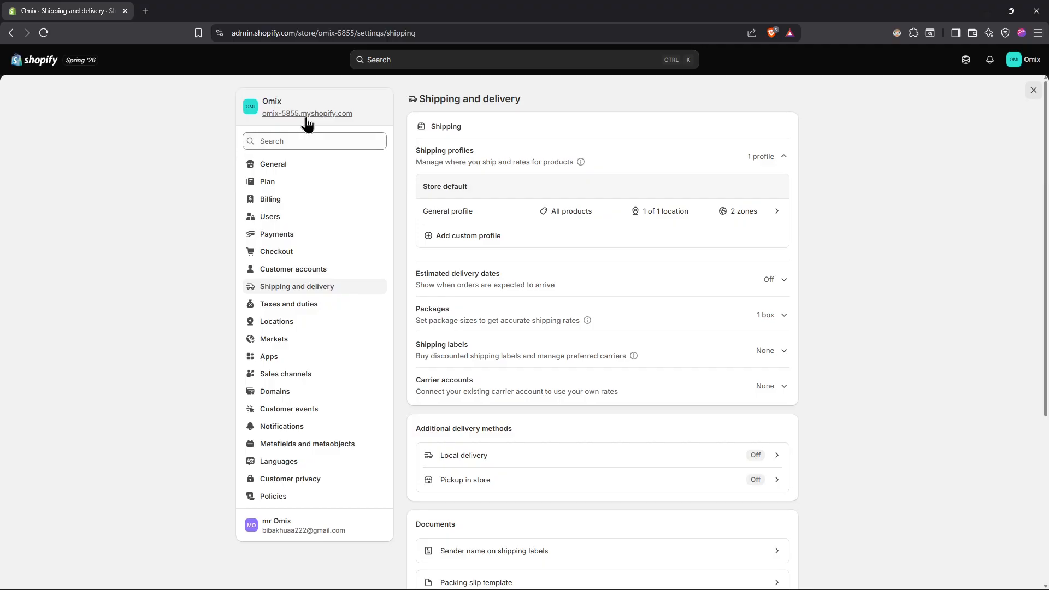
left_click(1031, 92)
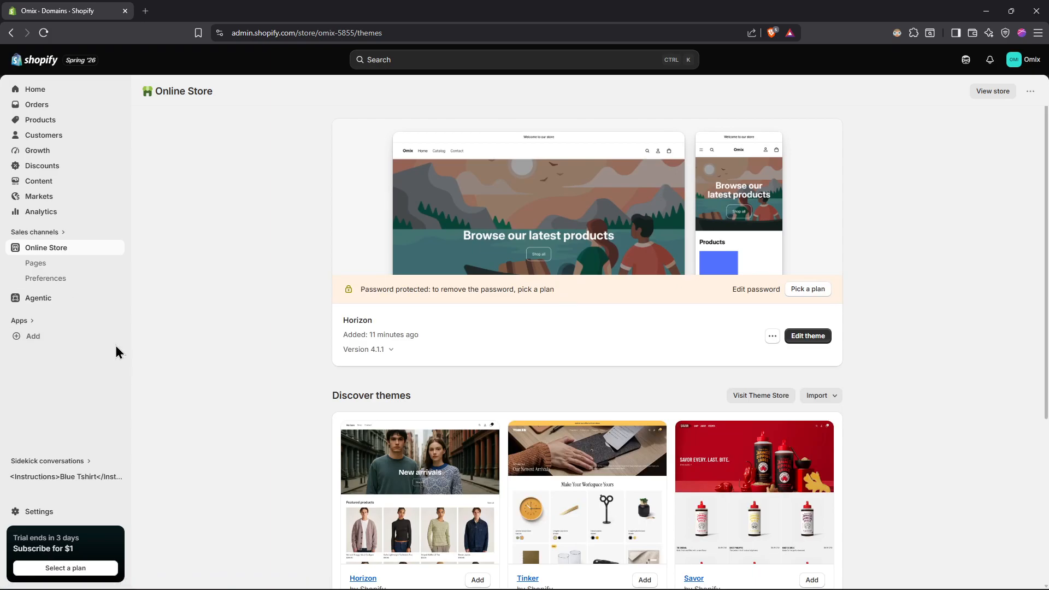
- Open the payment settings, view the list of third-party payment providers, and leave the settings
left_click(63, 511)
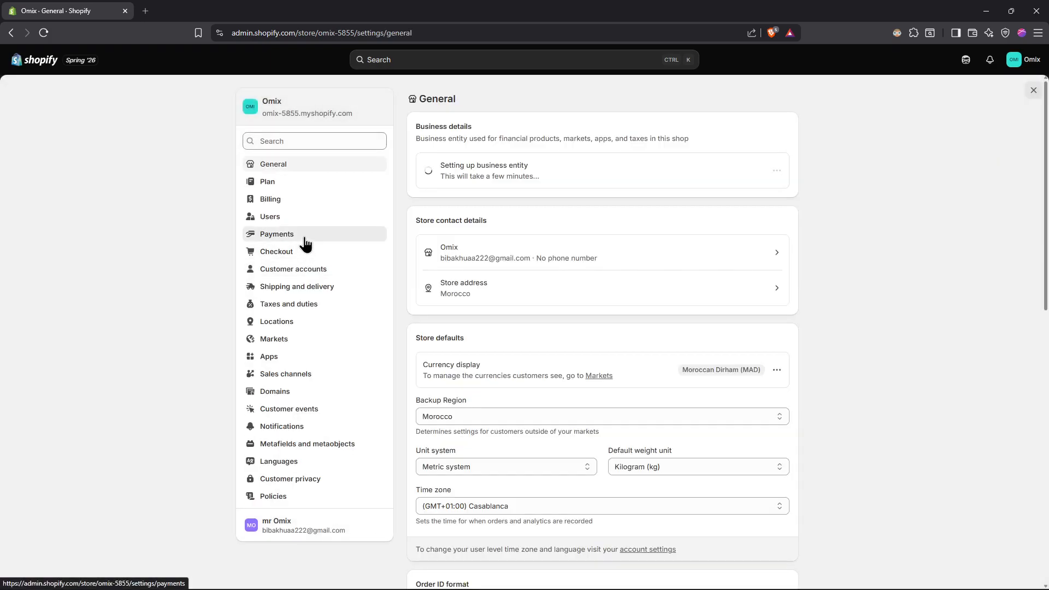
left_click(304, 236)
left_click(448, 169)
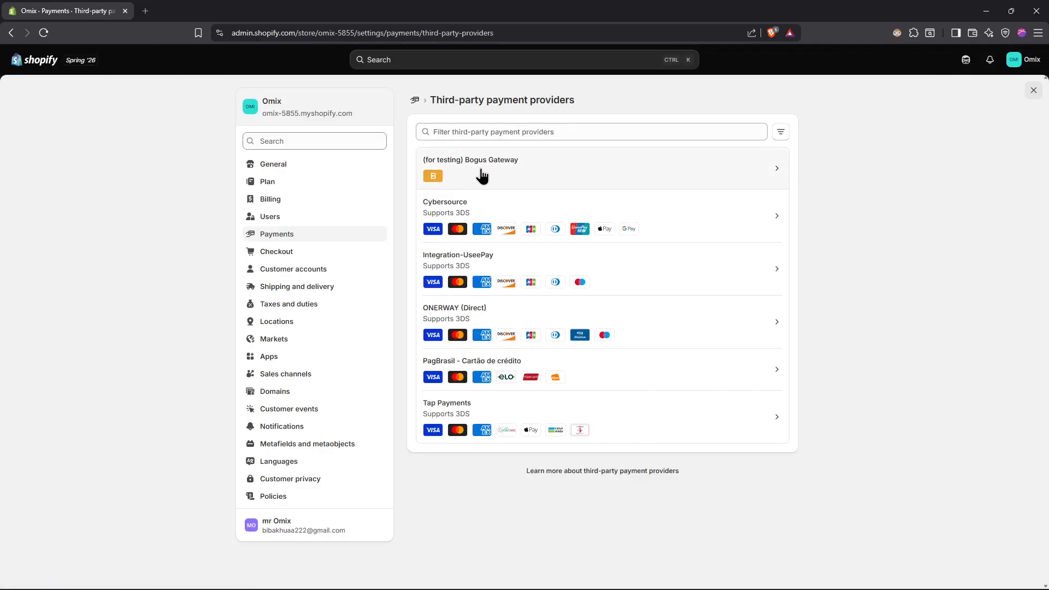
left_click(1033, 91)
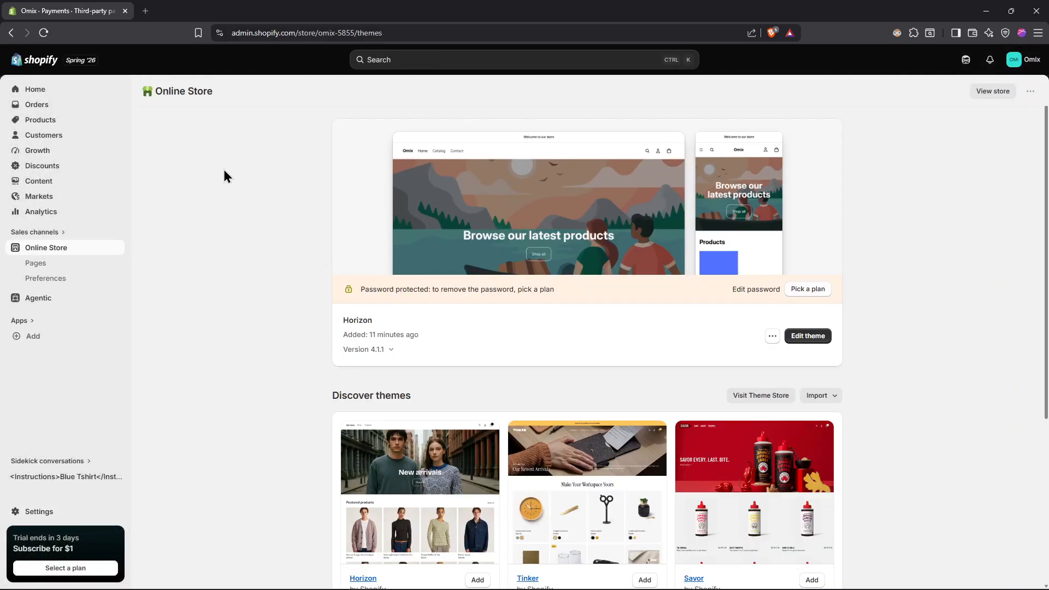
- Open the online store's password preferences and look over the store access, redirection, spam protection and crawler access options
scroll(574, 278, "down", 4)
scroll(655, 295, "up", 4)
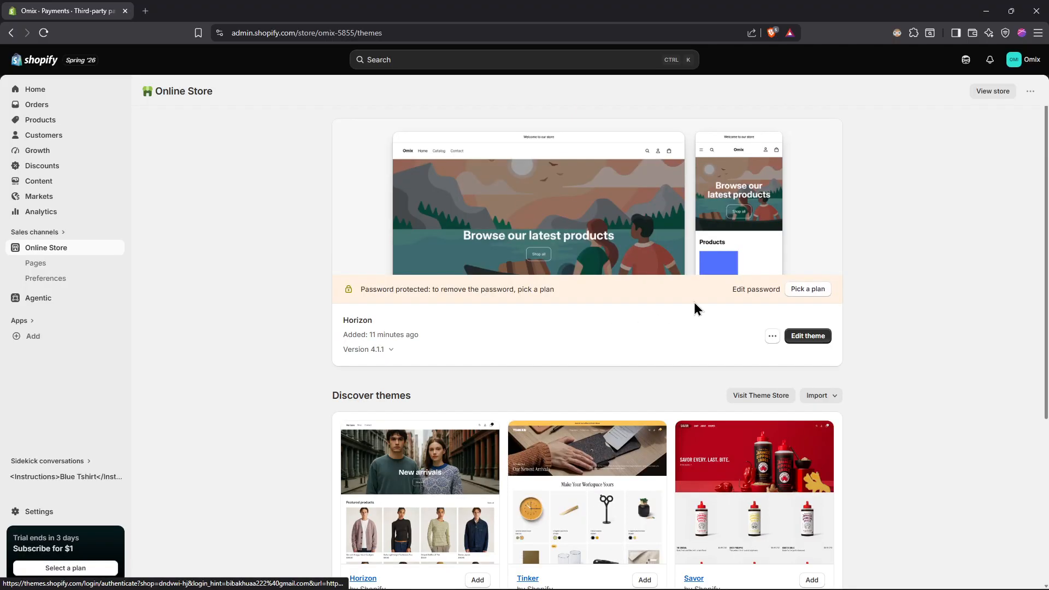
left_click(752, 289)
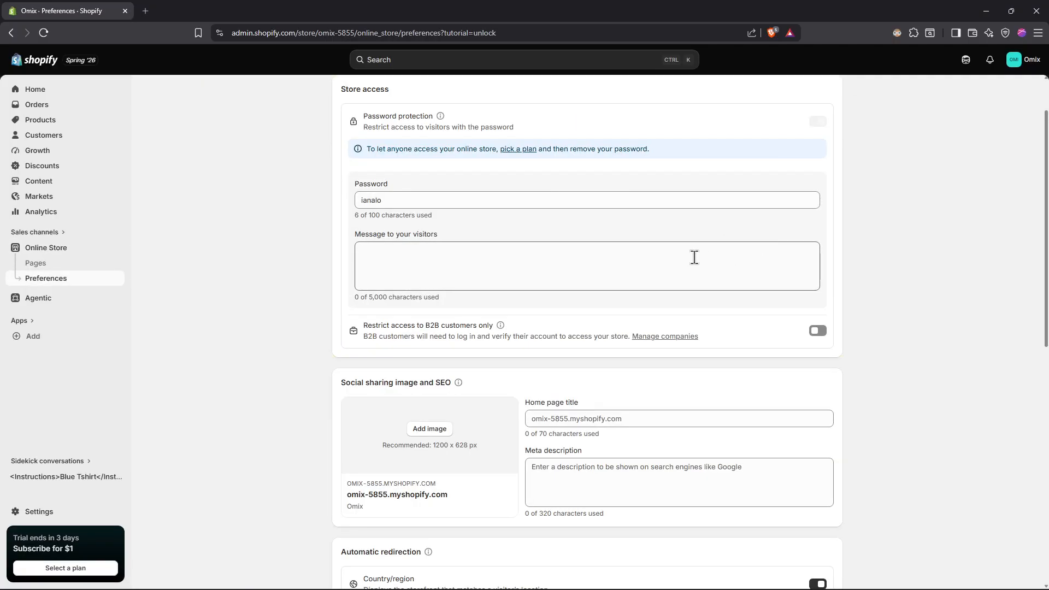
double_click(447, 200)
left_click(252, 199)
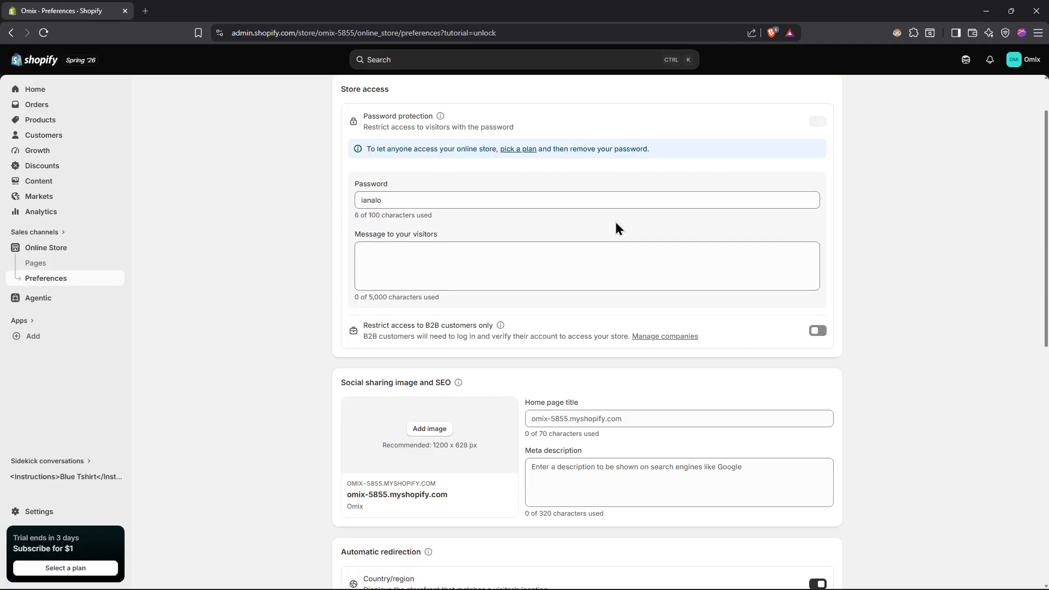
scroll(669, 272, "down", 10)
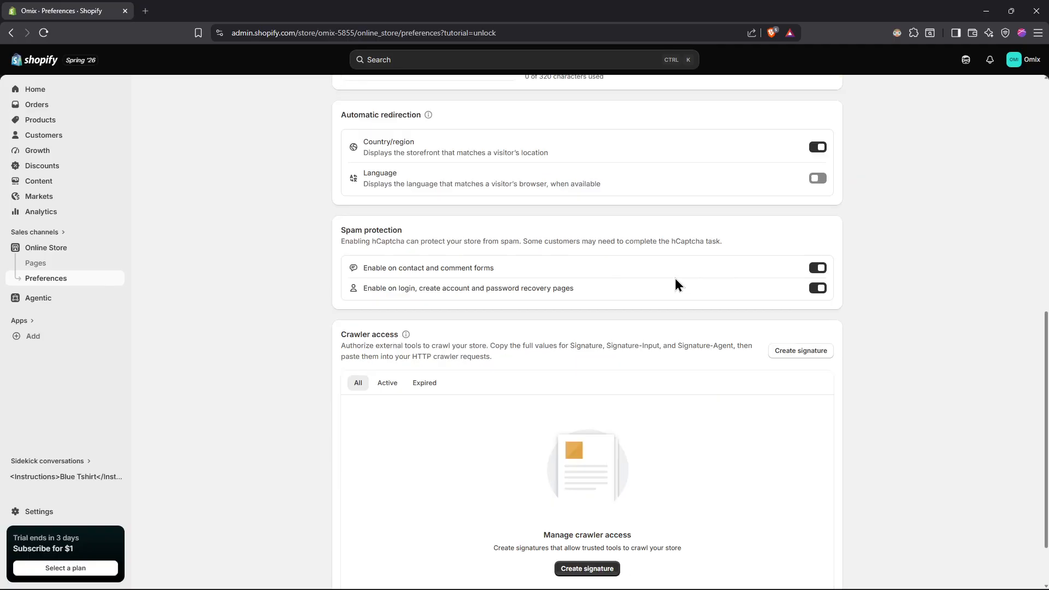
scroll(671, 325, "up", 11)
scroll(672, 326, "up", 1)
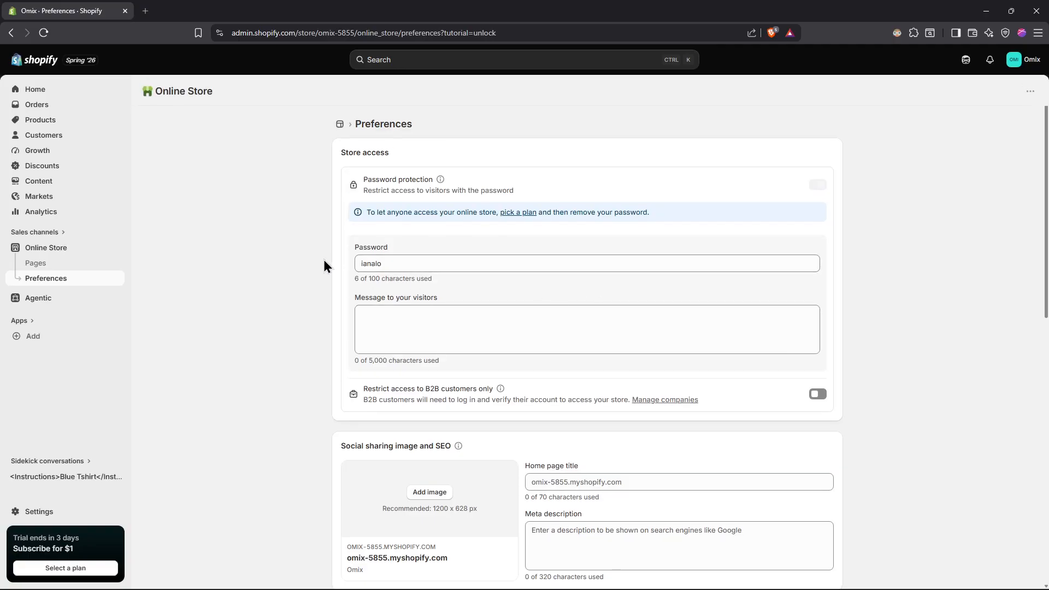
- Examine the storefront password in the store's password protection settings
double_click(419, 262)
left_click(257, 260)
left_click(384, 259)
left_click_drag(392, 265, 332, 272)
left_click(258, 269)
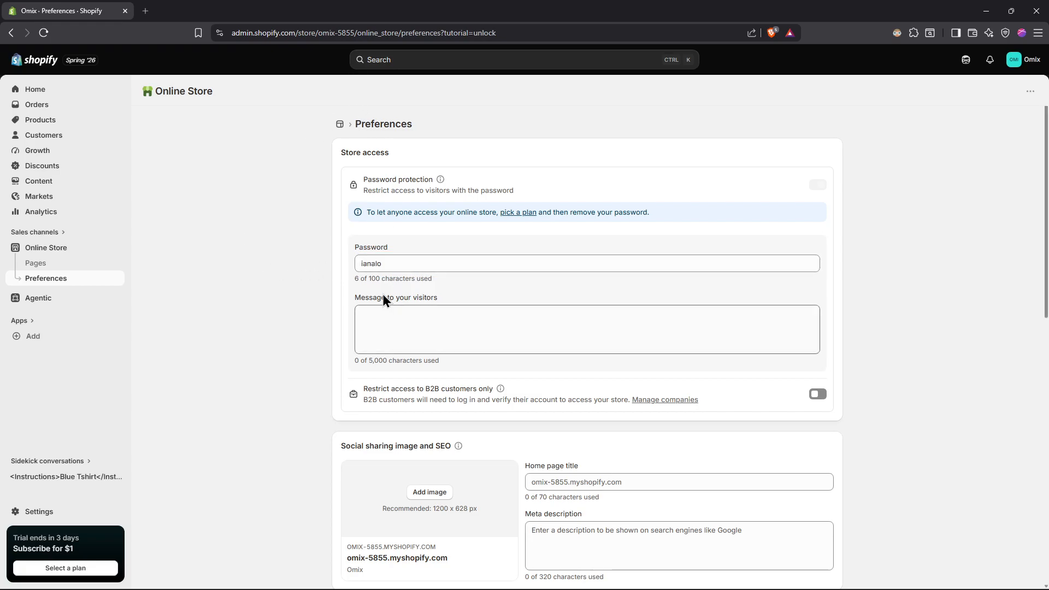
left_click_drag(406, 267, 338, 273)
left_click(264, 272)
left_click_drag(413, 262, 333, 264)
left_click(296, 264)
- View the live online store from the Online Store channel and open the T-shirt's product page
left_click(27, 250)
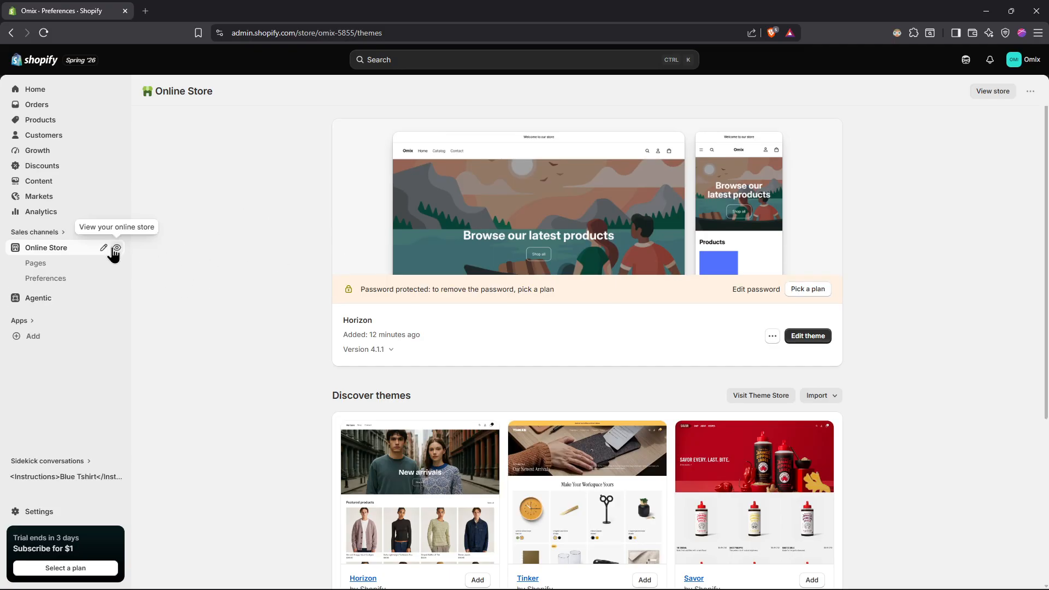
left_click(117, 249)
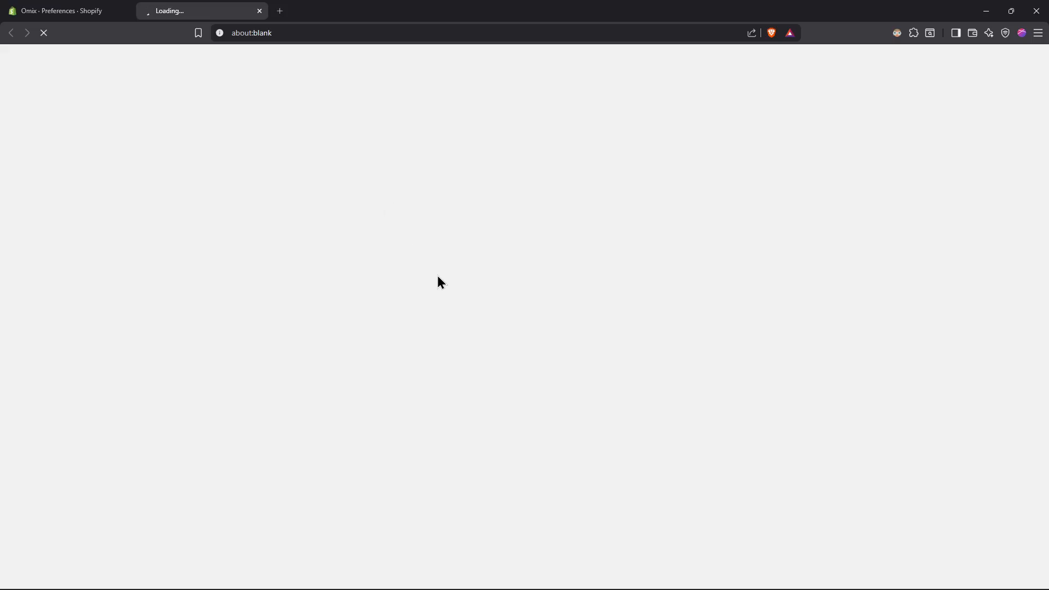
scroll(437, 292, "down", 4)
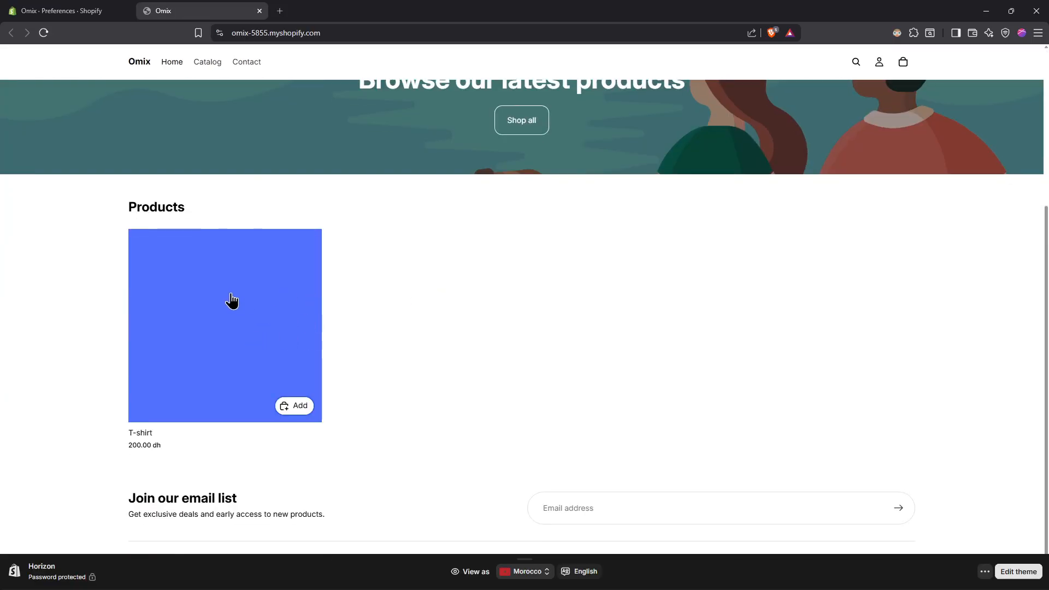
left_click(292, 312)
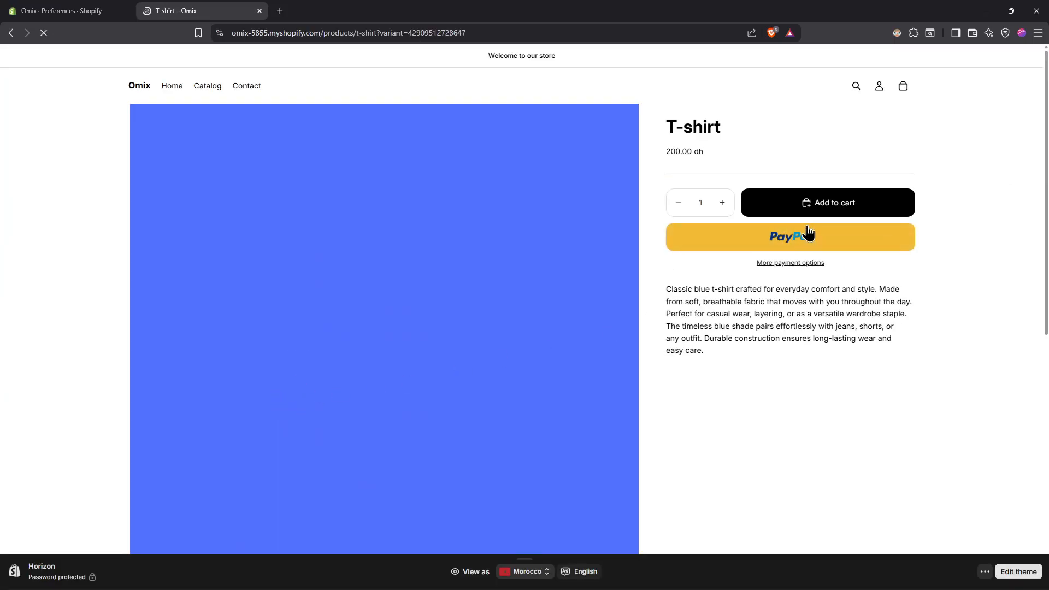
- Add one T-shirt to the cart, try to check out, and close the storefront
left_click(810, 215)
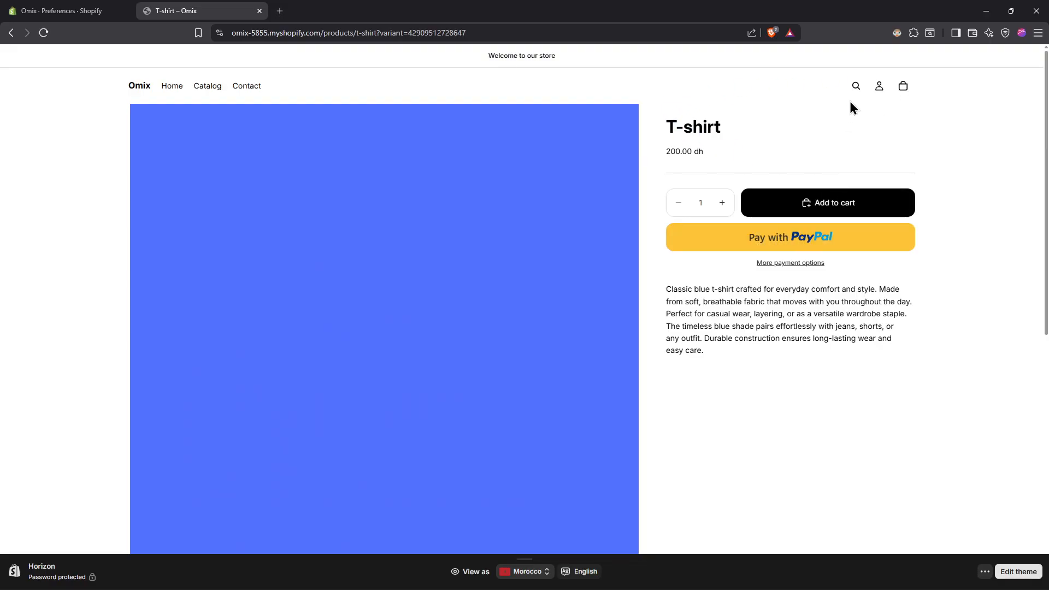
left_click(906, 86)
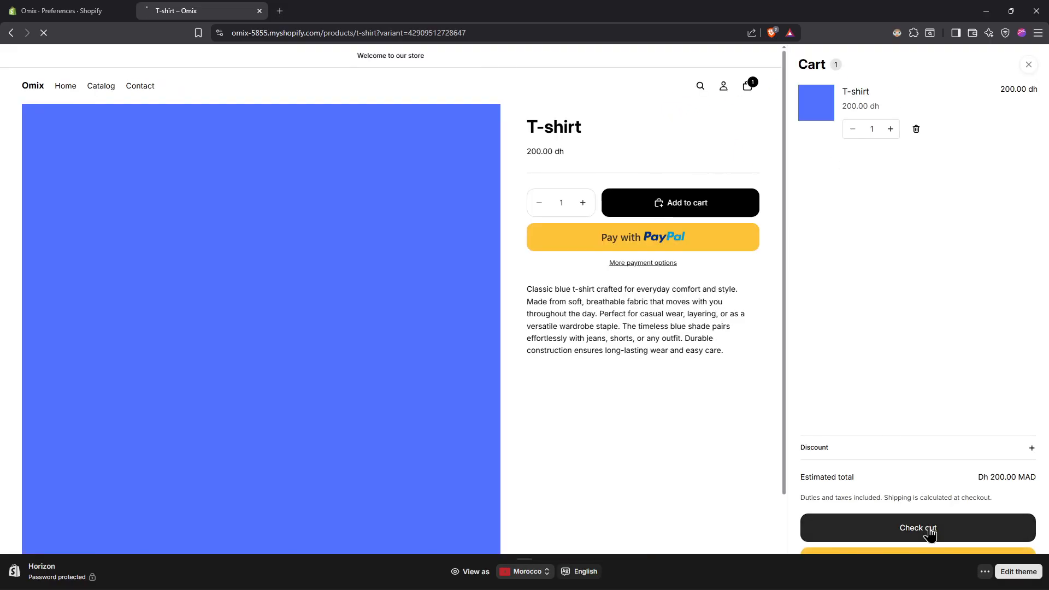
left_click(928, 530)
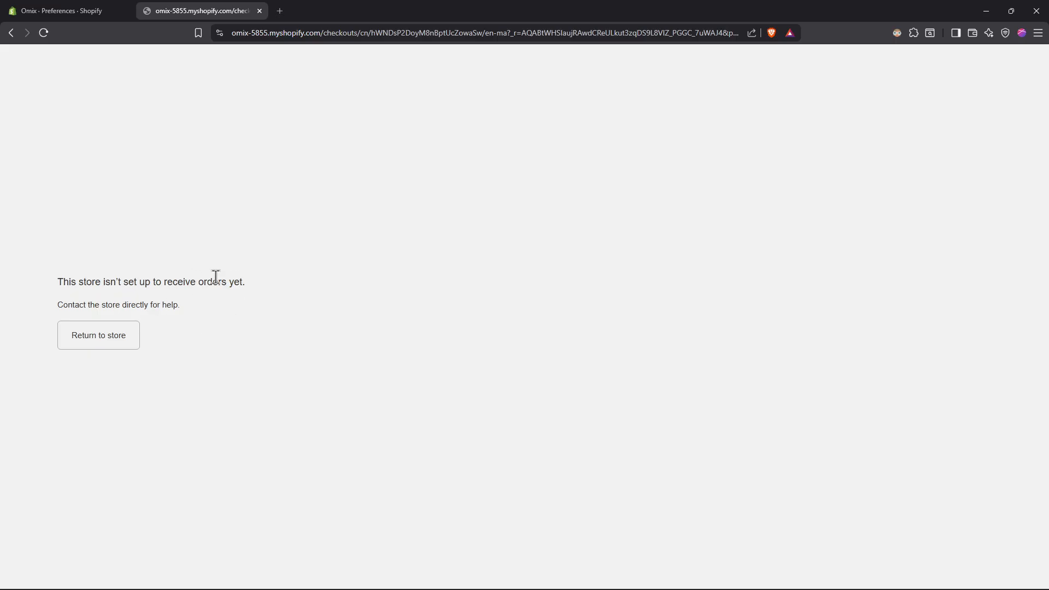
left_click(260, 11)
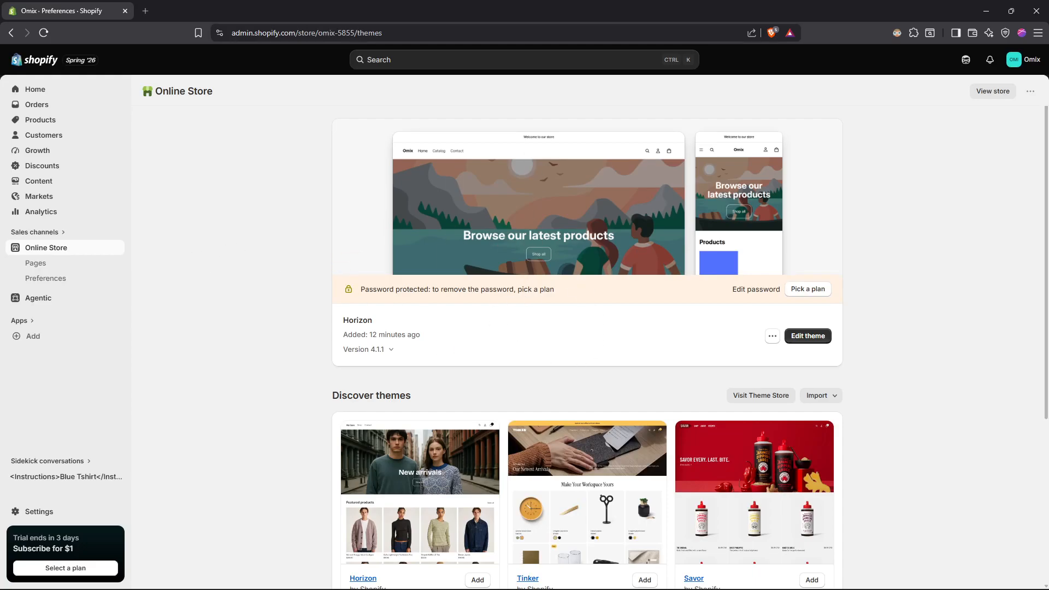
- Look through the themes on offer and return to the store's Home page
scroll(439, 296, "down", 5)
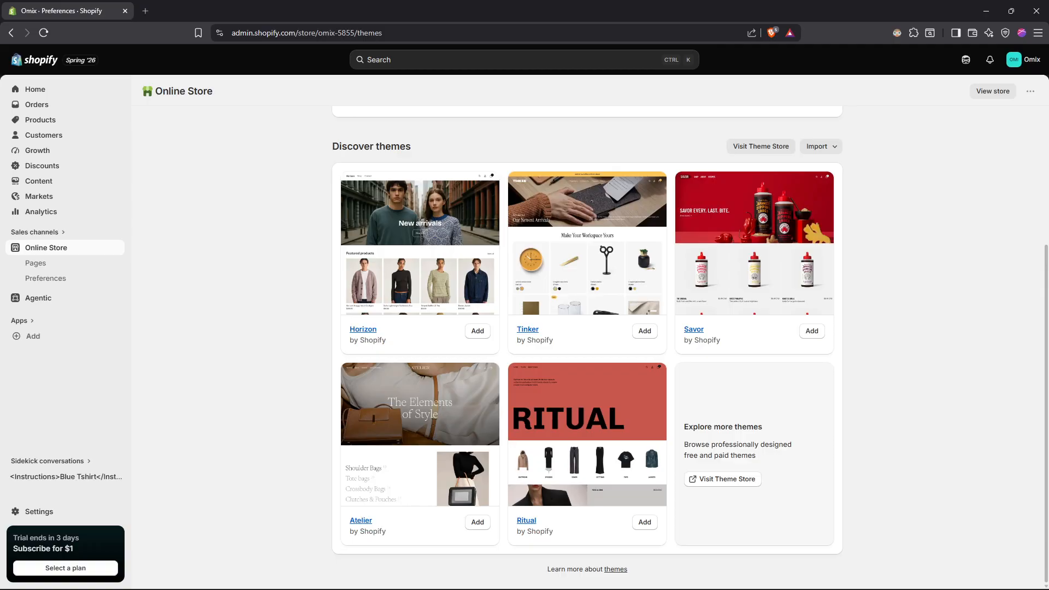
left_click(77, 97)
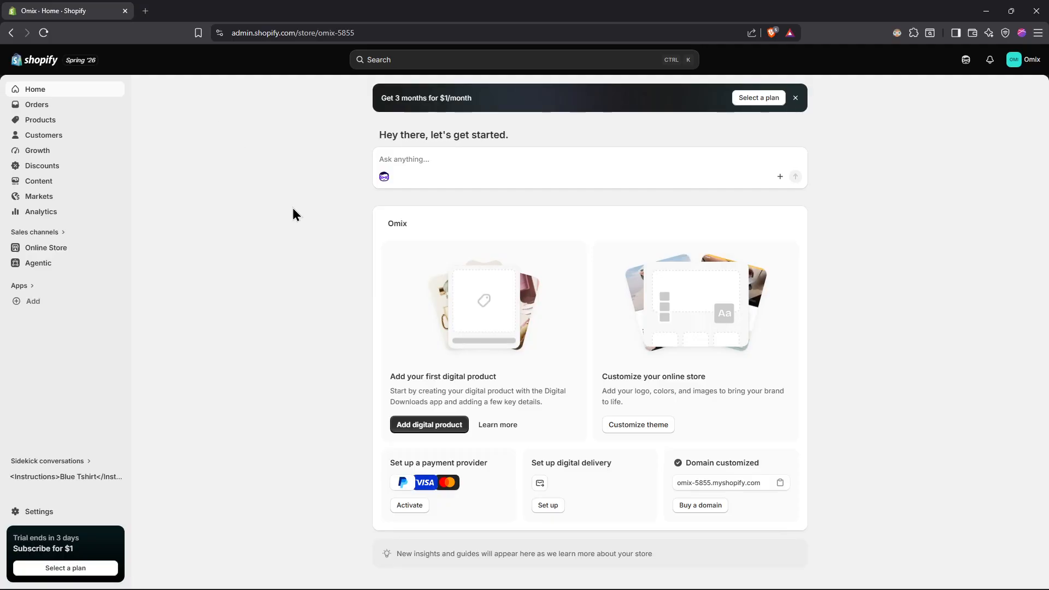
key("Escape")
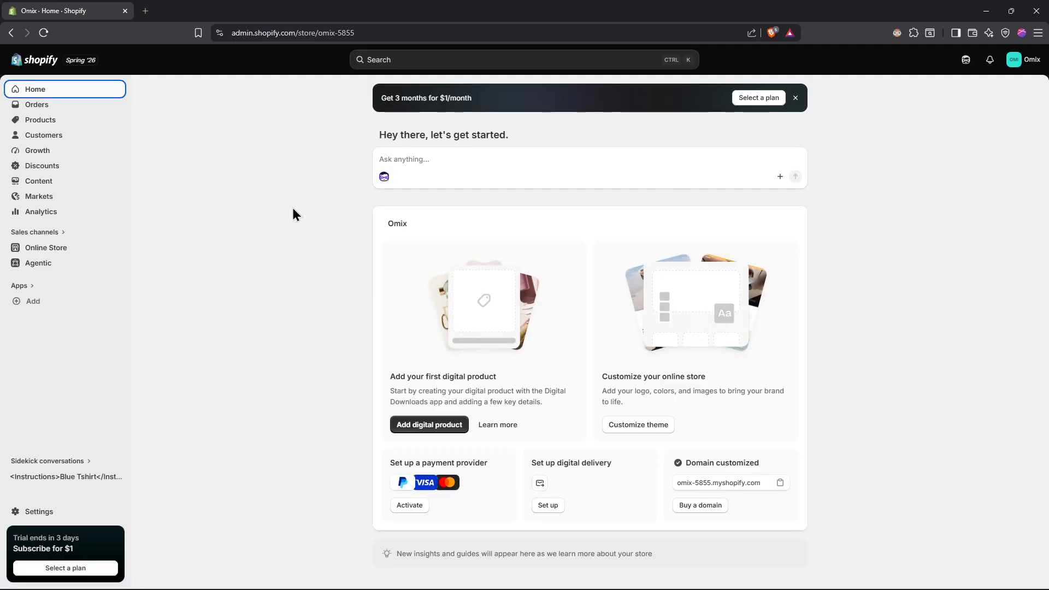